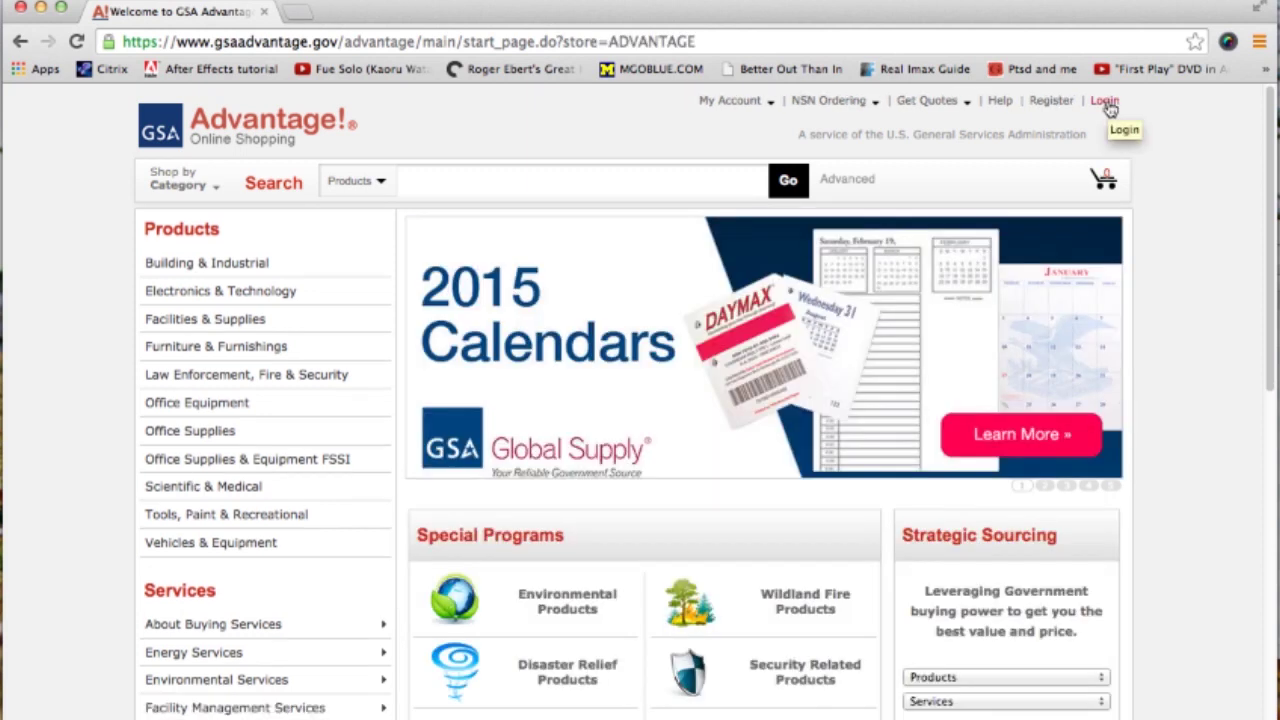
# - Log in using the autocompleted 'rob' user ID and password, after briefly visiting Register
pyautogui.click(1106, 103)
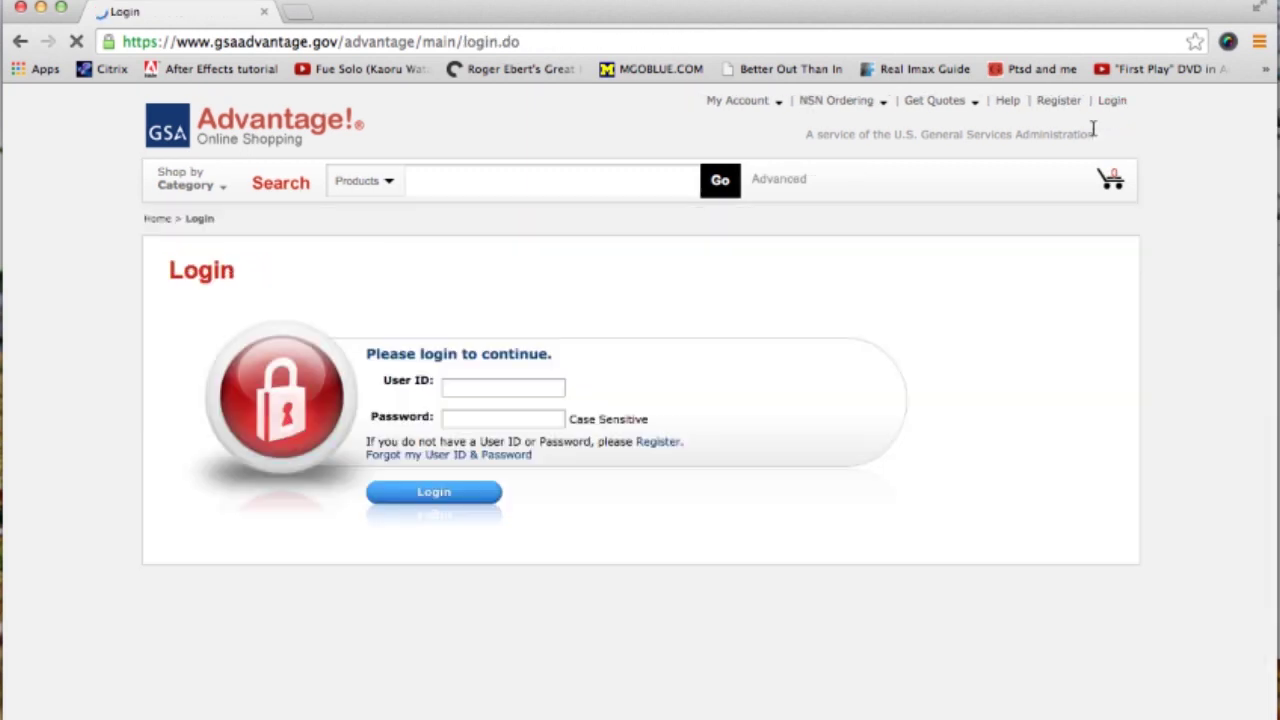
pyautogui.click(1048, 104)
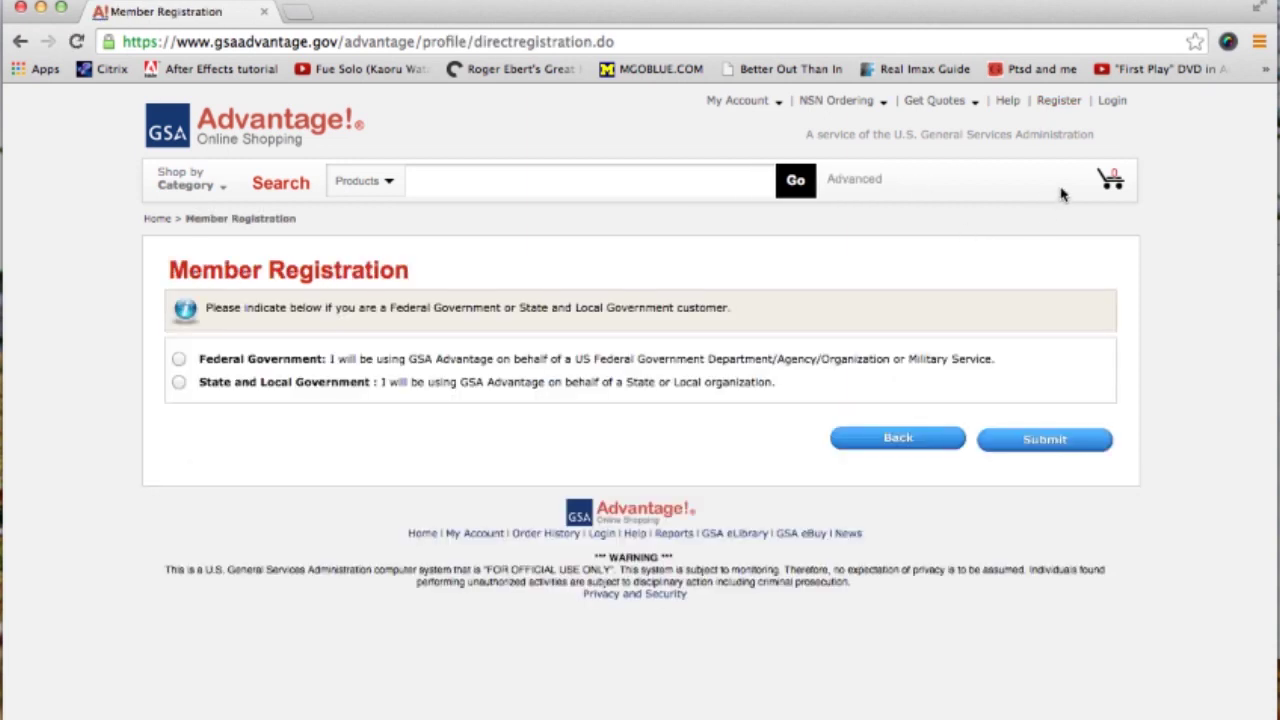
pyautogui.click(1120, 101)
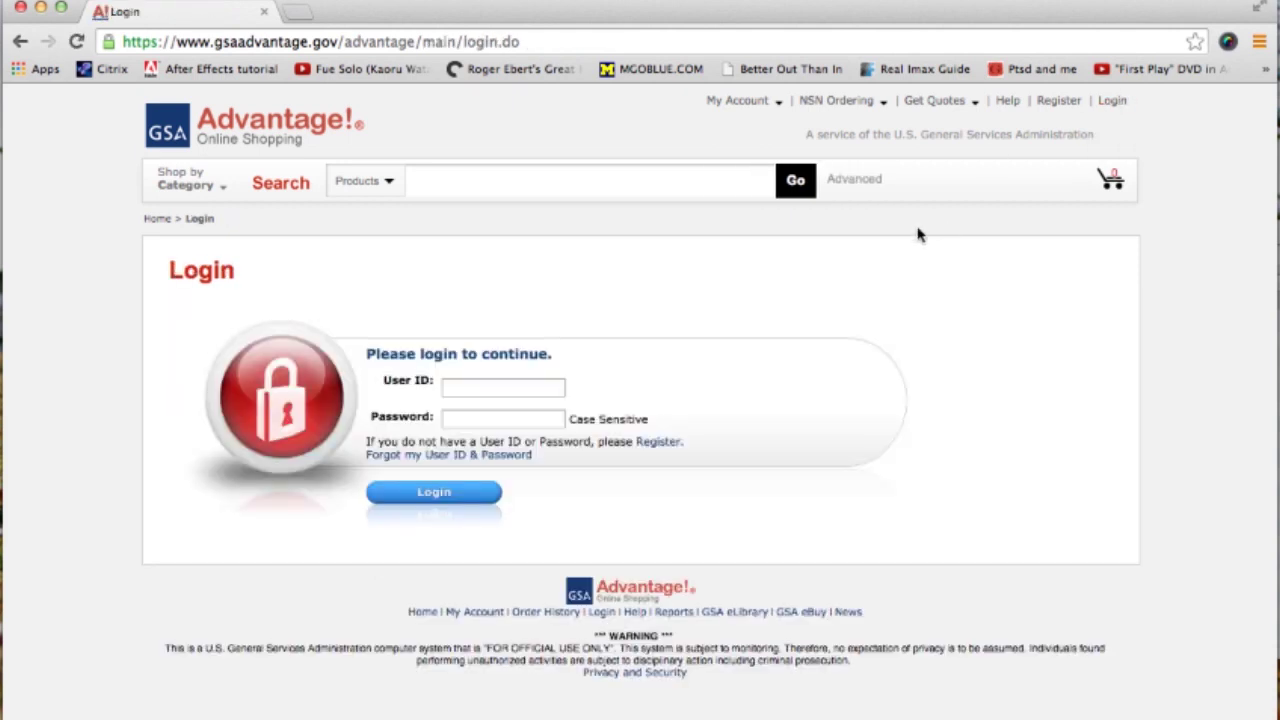
pyautogui.click(554, 390)
pyautogui.write('rob')
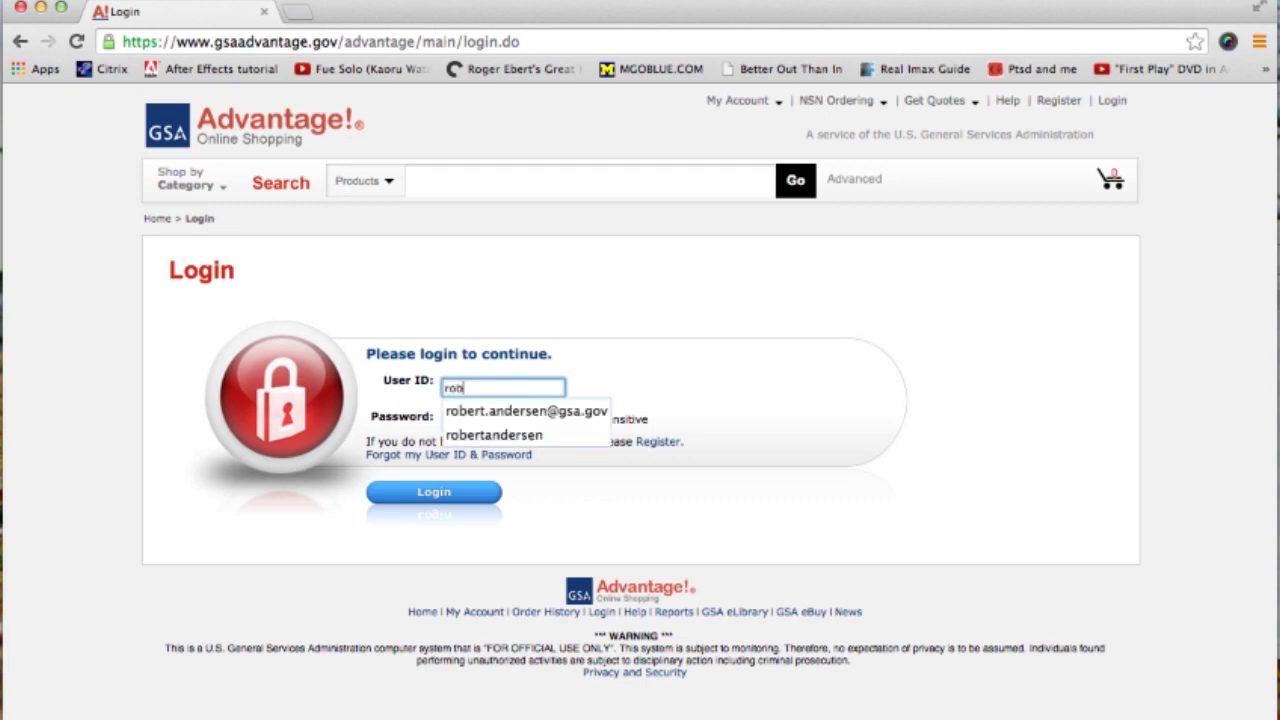
pyautogui.press('Down')
pyautogui.press('Down')
pyautogui.press('Tab')
pyautogui.write('•••')
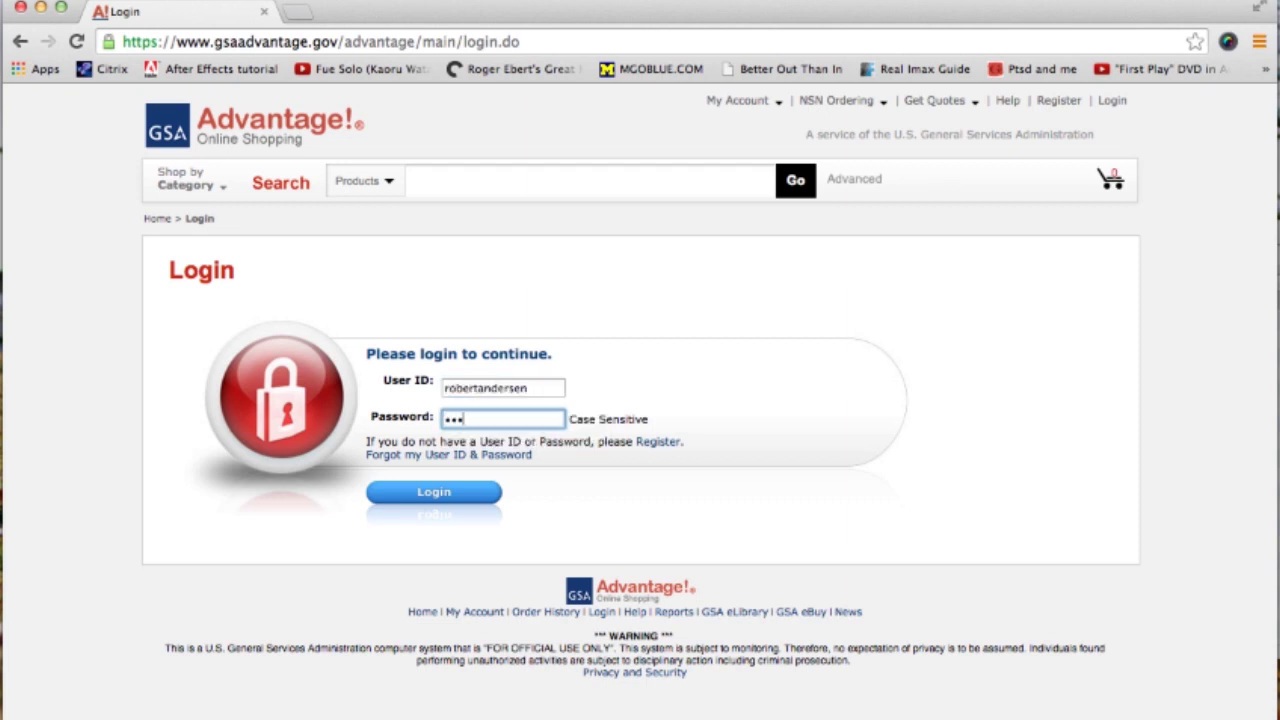
pyautogui.write('•••••••••')
pyautogui.press('Return')
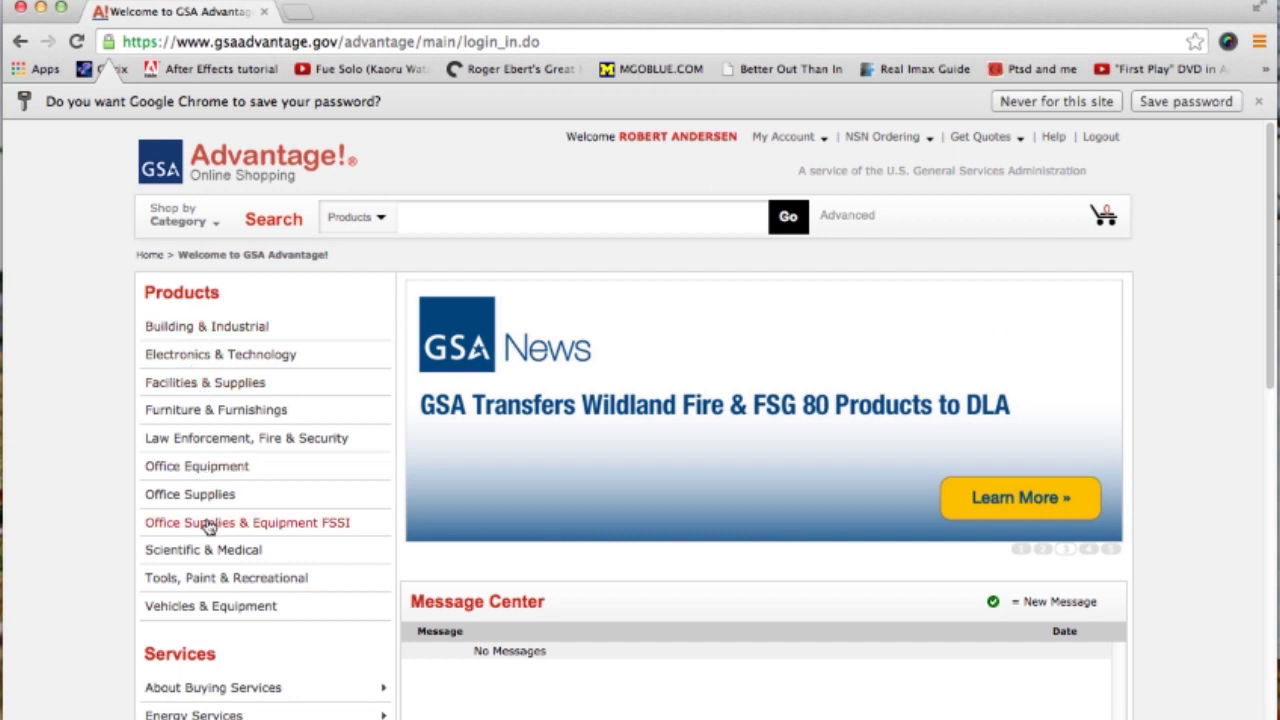
# - Open the Office Supplies & Equipment FSSI department and scroll to its search box
pyautogui.click(172, 527)
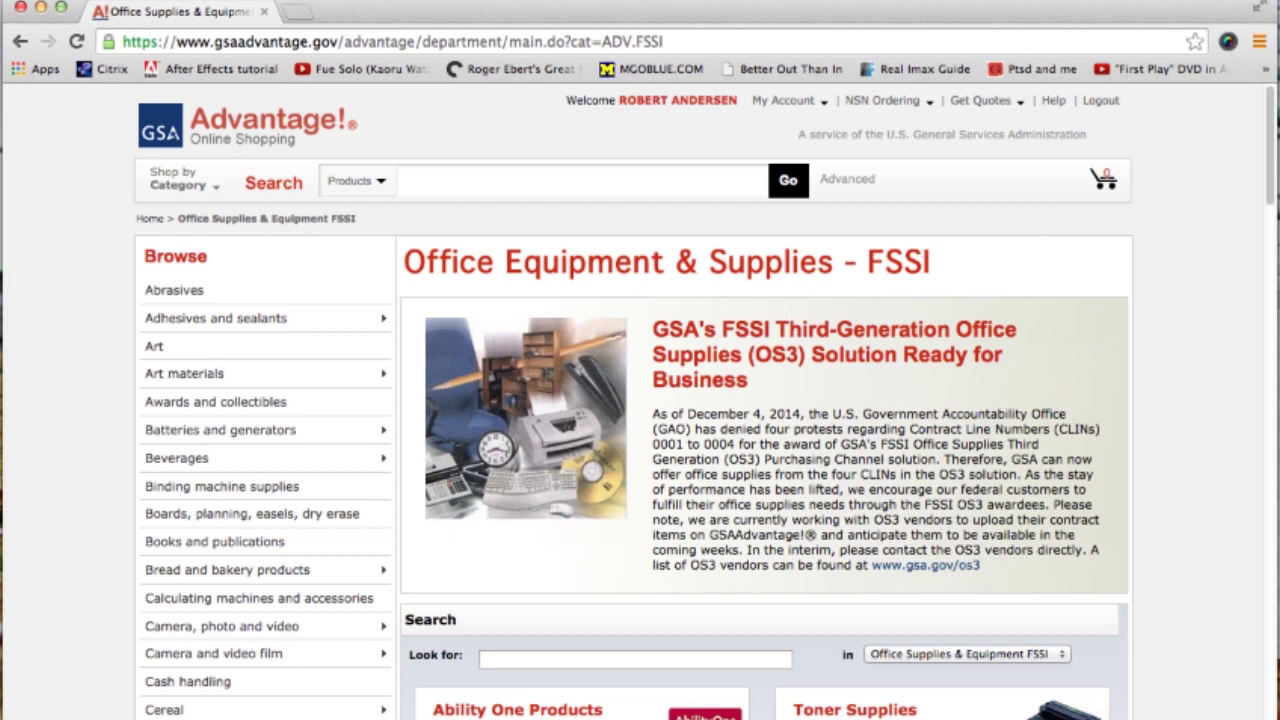
pyautogui.moveTo(1270, 133); pyautogui.dragTo(1273, 158)
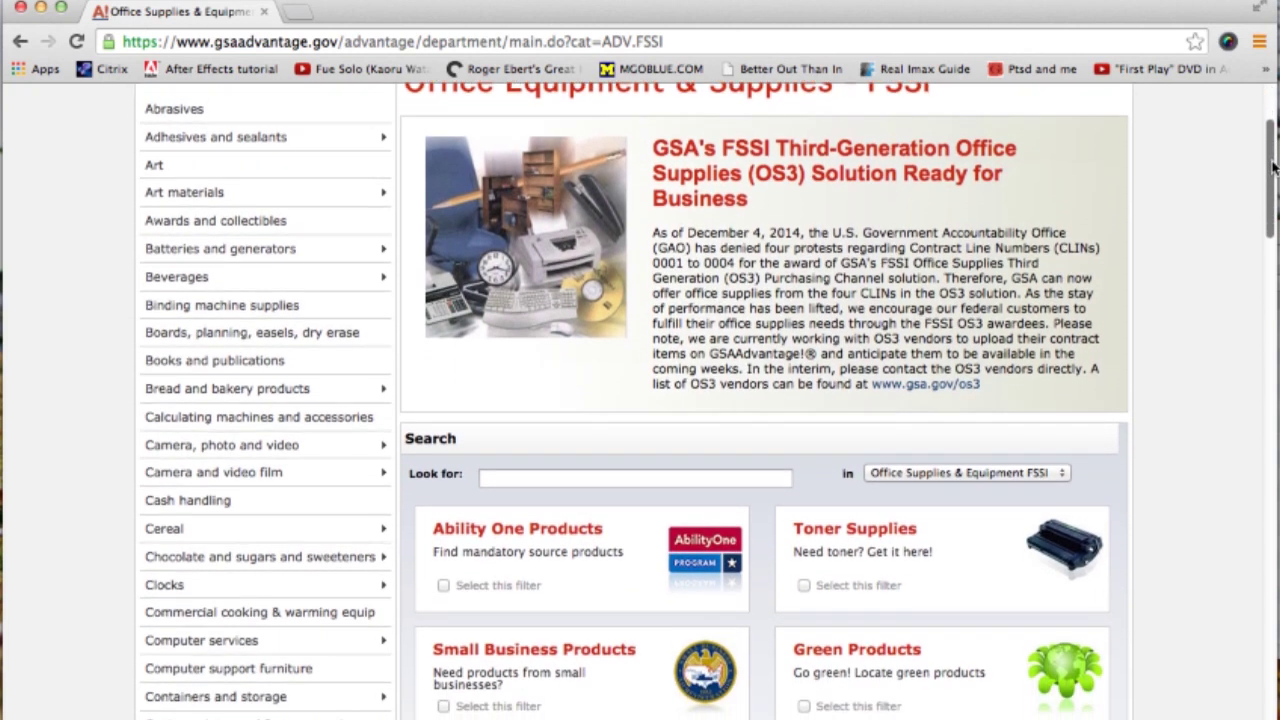
pyautogui.moveTo(1273, 158); pyautogui.dragTo(1274, 172)
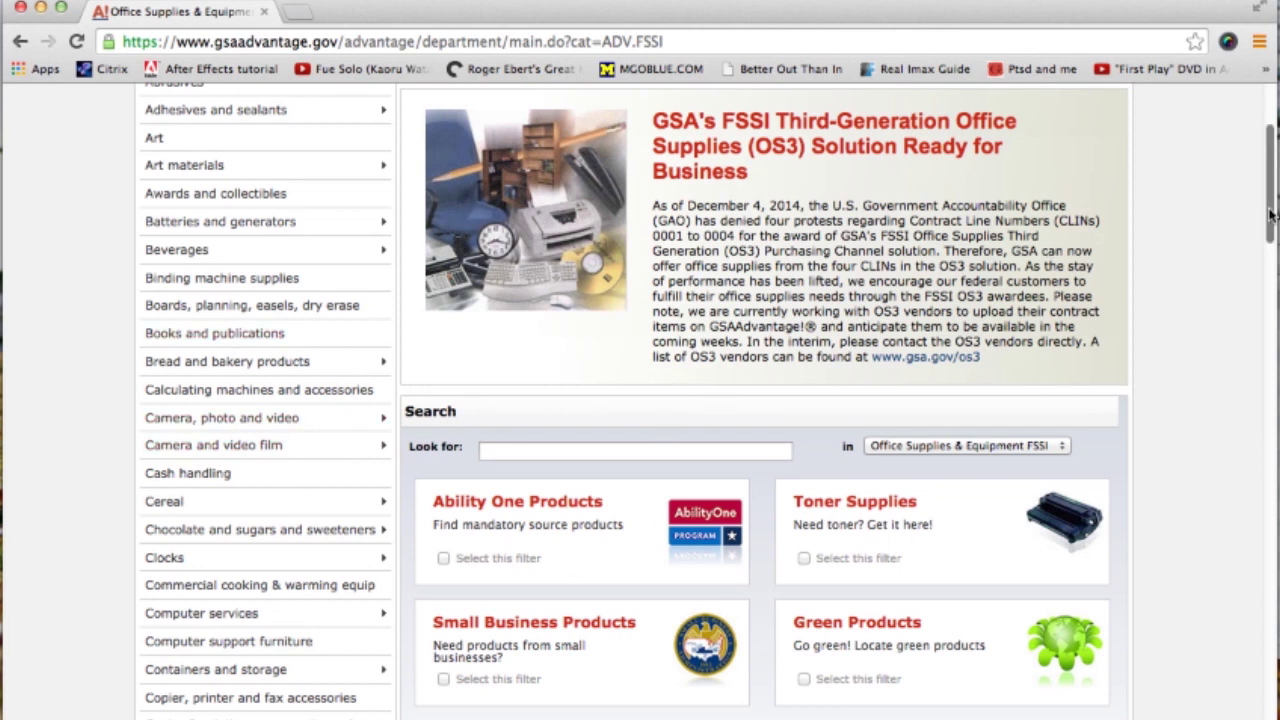
pyautogui.moveTo(1272, 217); pyautogui.dragTo(1256, 234)
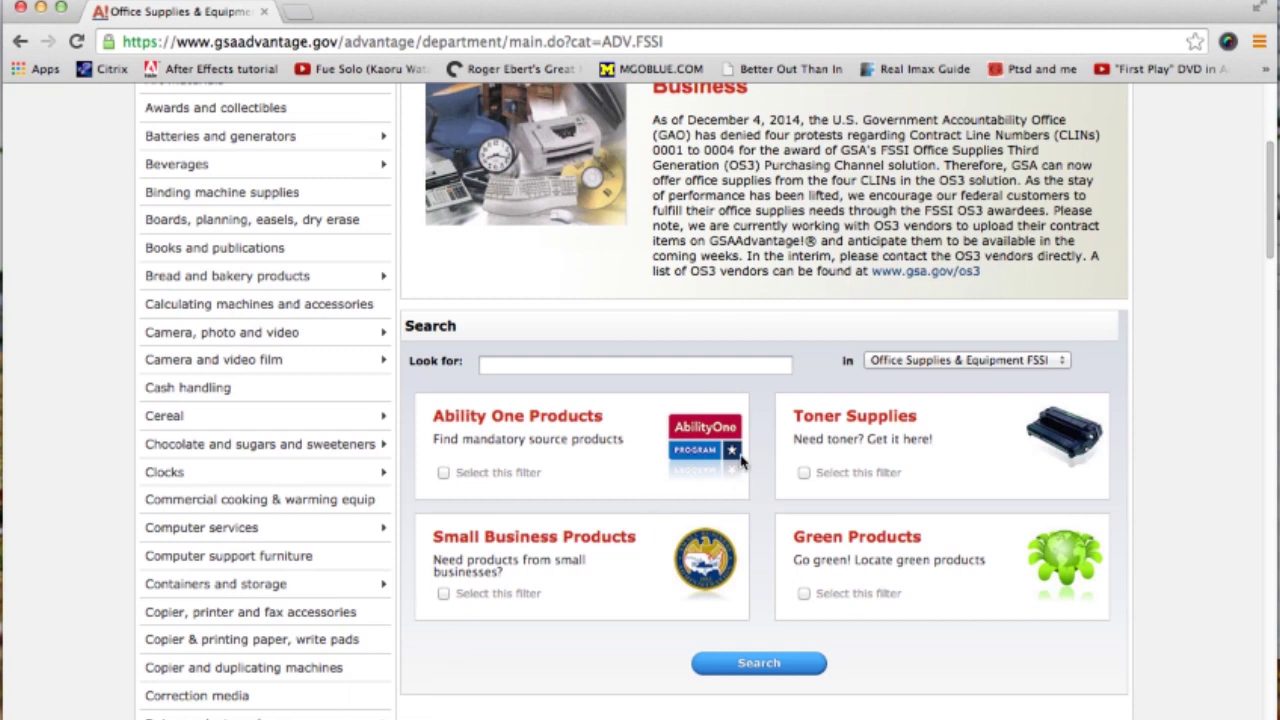
pyautogui.click(655, 364)
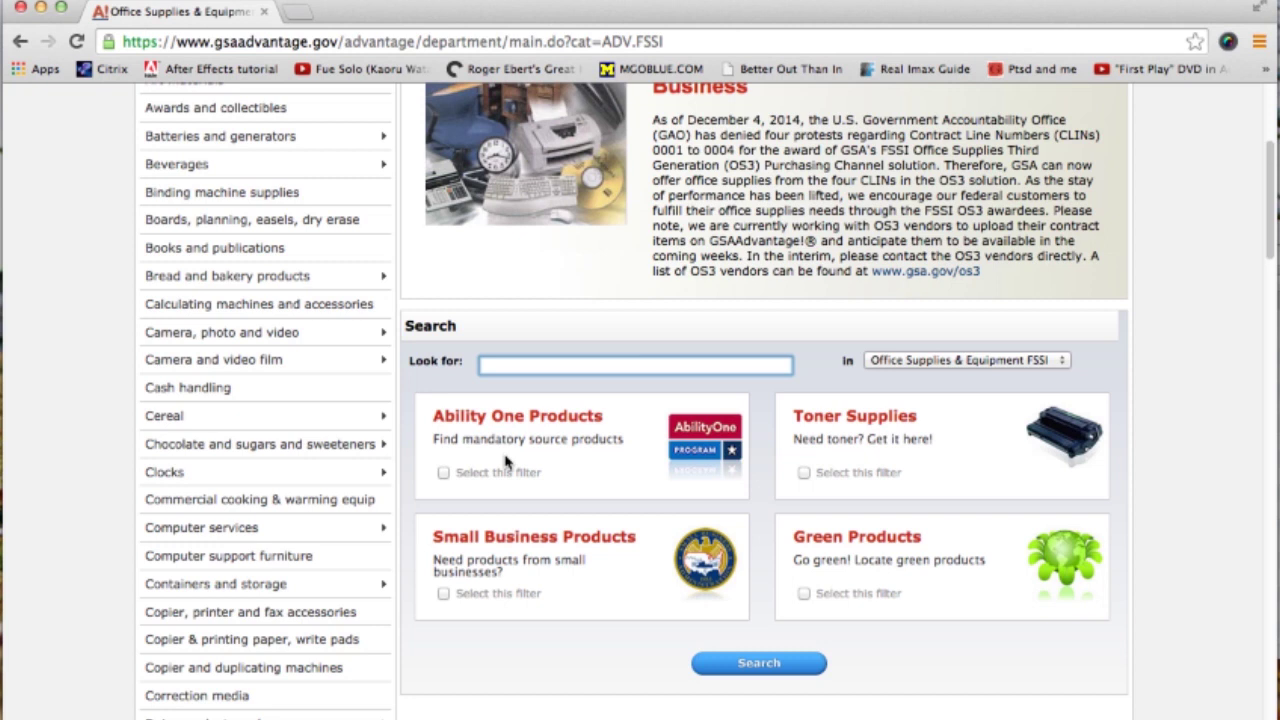
# - Try the Ability One, Toner, Green and Small Business filters, then clear all four
pyautogui.click(443, 472)
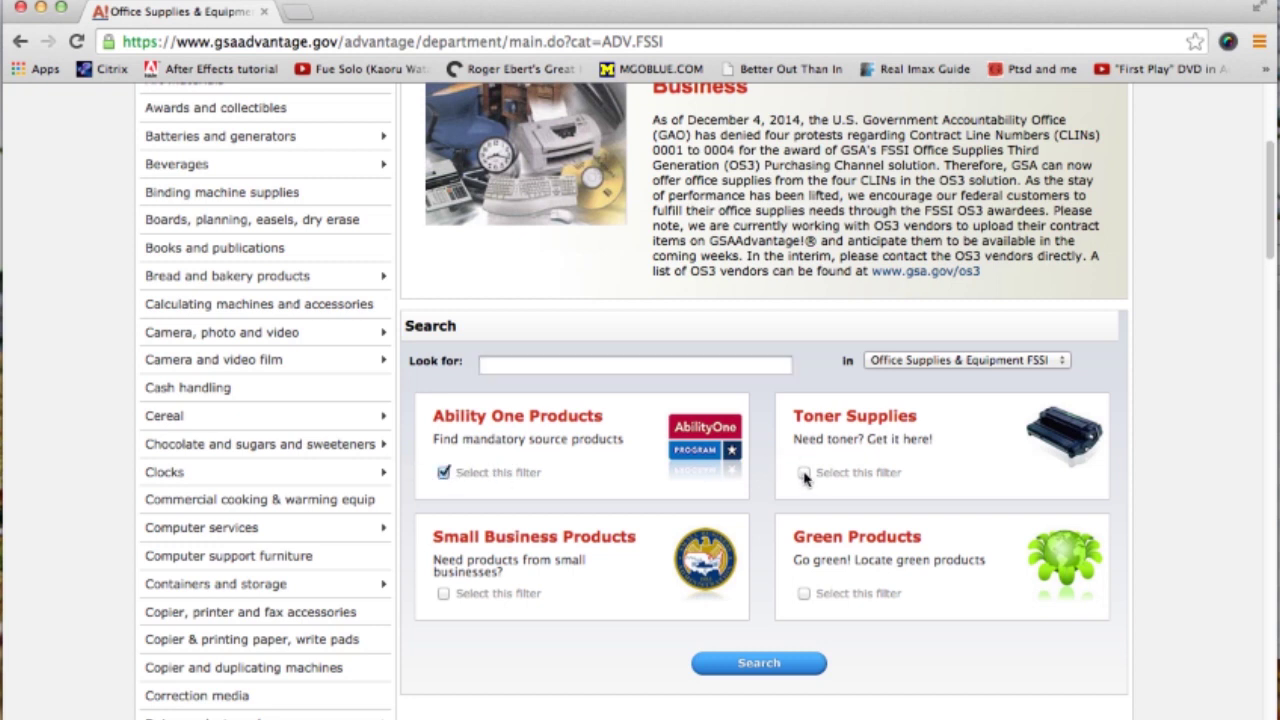
pyautogui.click(804, 474)
pyautogui.click(803, 594)
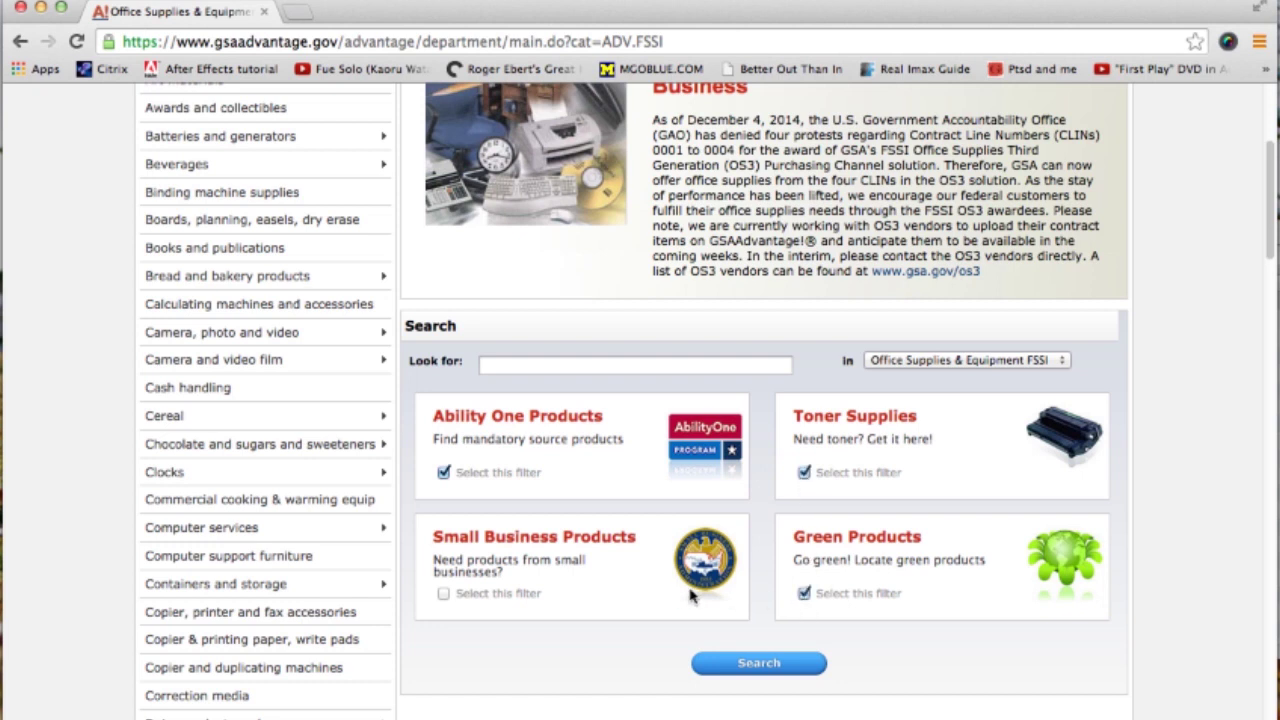
pyautogui.click(443, 594)
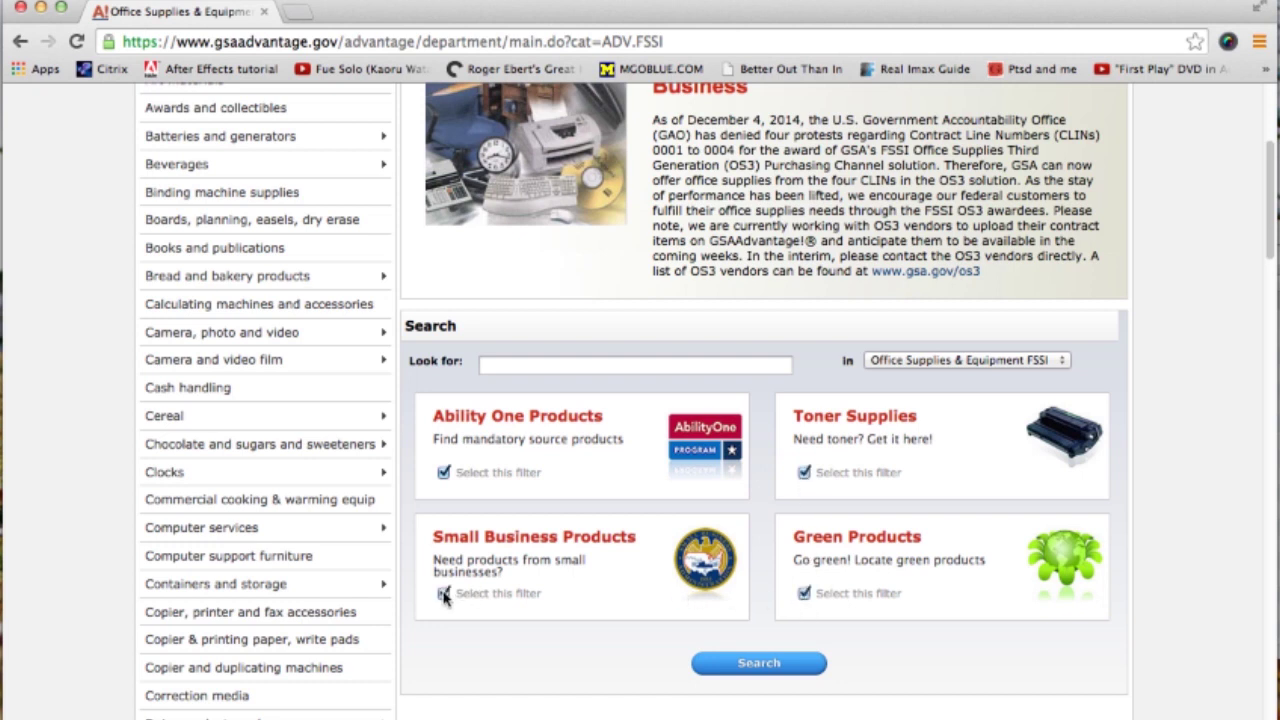
pyautogui.click(443, 473)
pyautogui.click(804, 473)
pyautogui.click(804, 594)
pyautogui.click(443, 594)
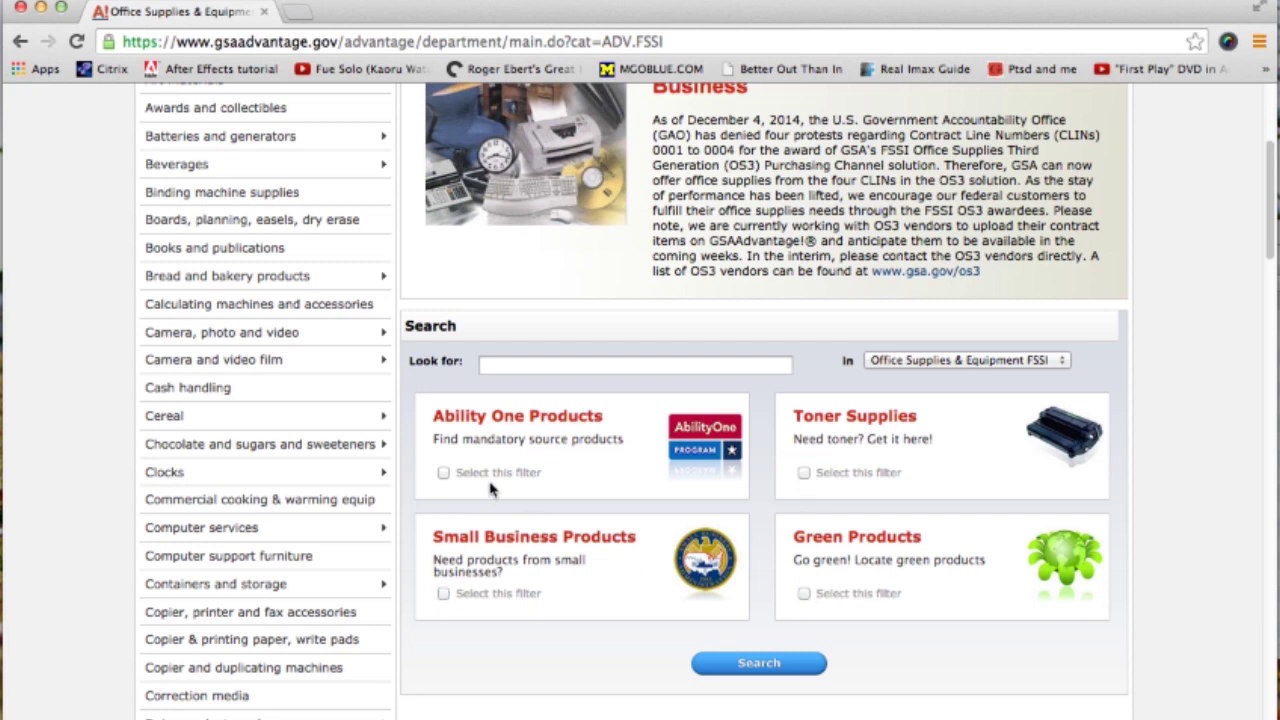
pyautogui.click(514, 368)
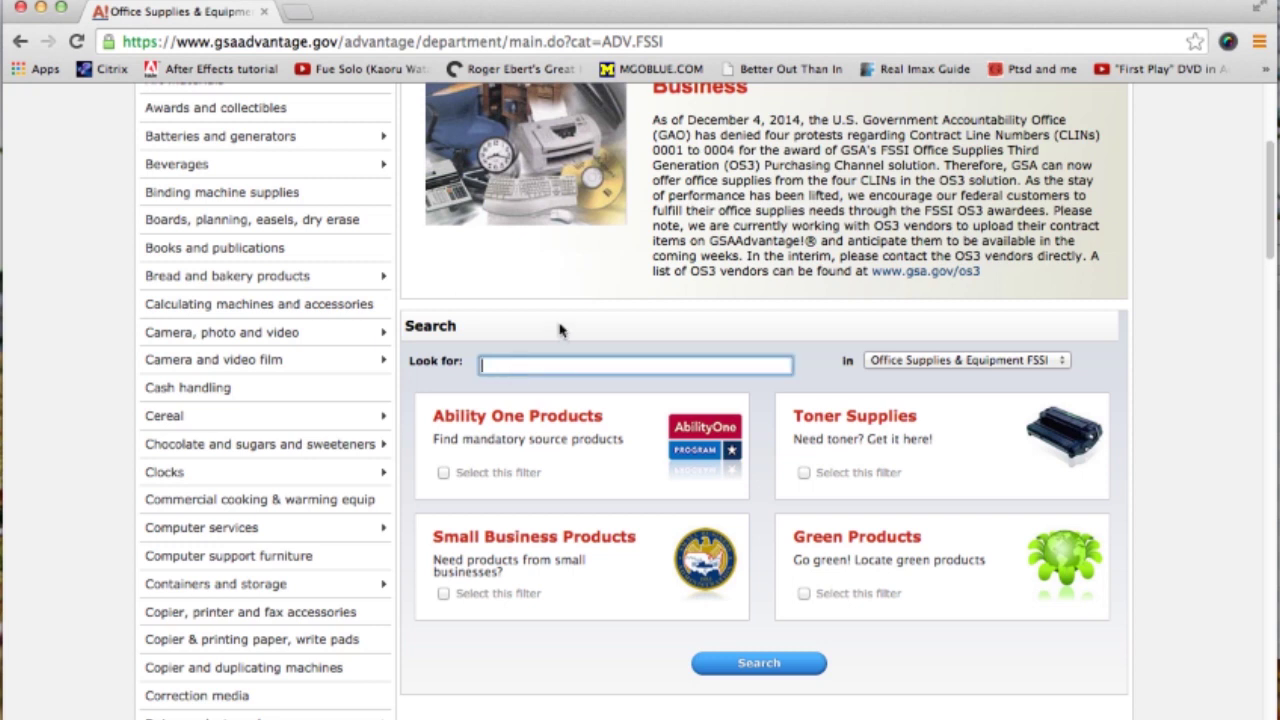
# - Search the FSSI department for 'pen' and sort results by price, low to high
pyautogui.write('p')
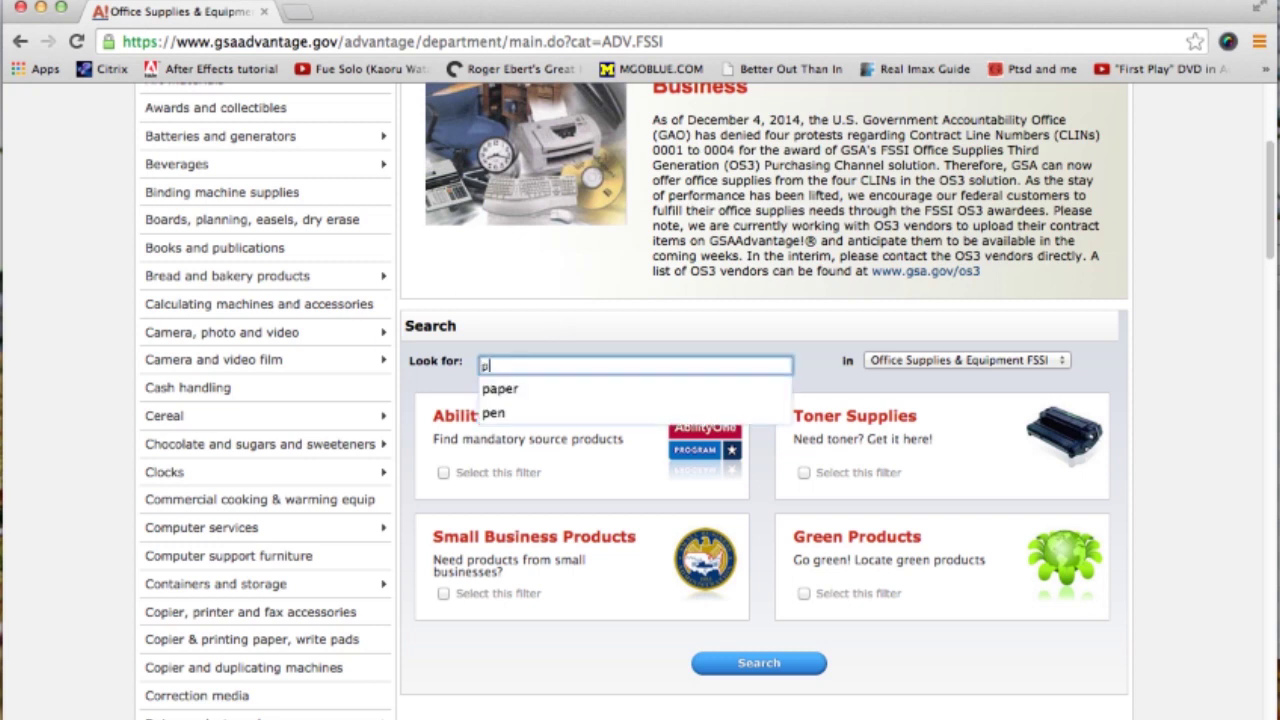
pyautogui.write('en')
pyautogui.click(558, 363)
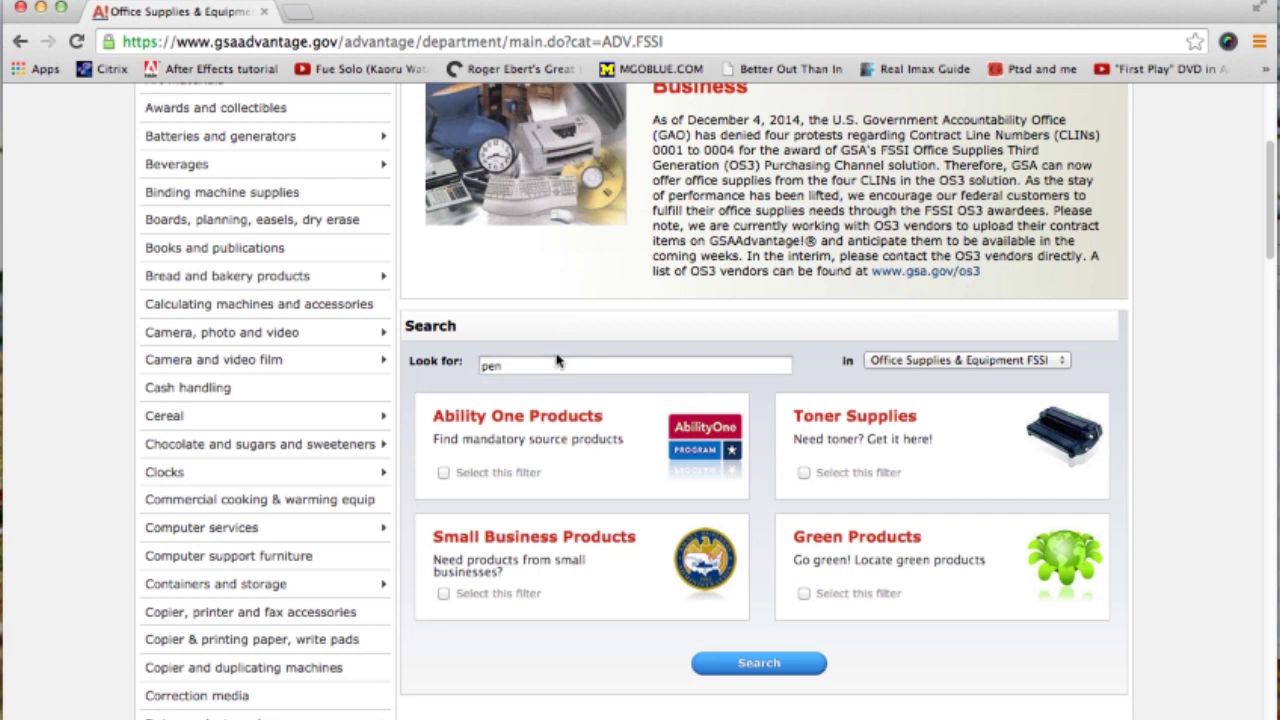
pyautogui.click(784, 668)
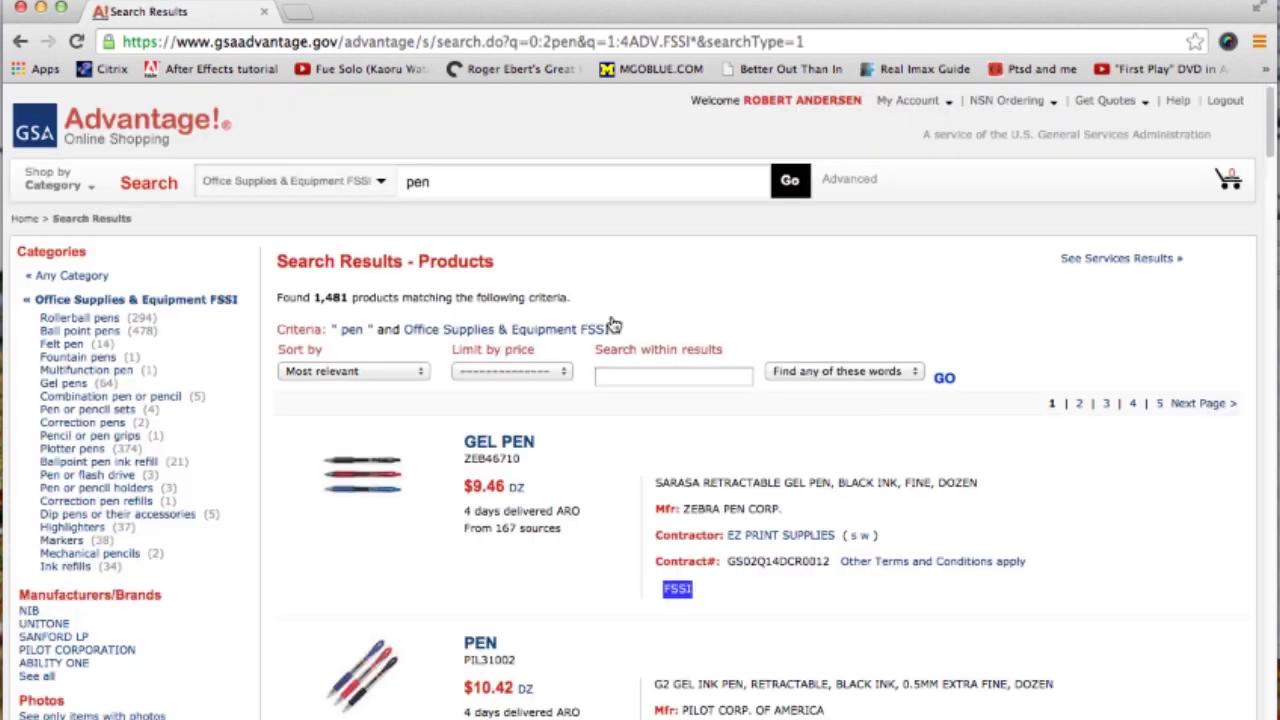
pyautogui.click(421, 374)
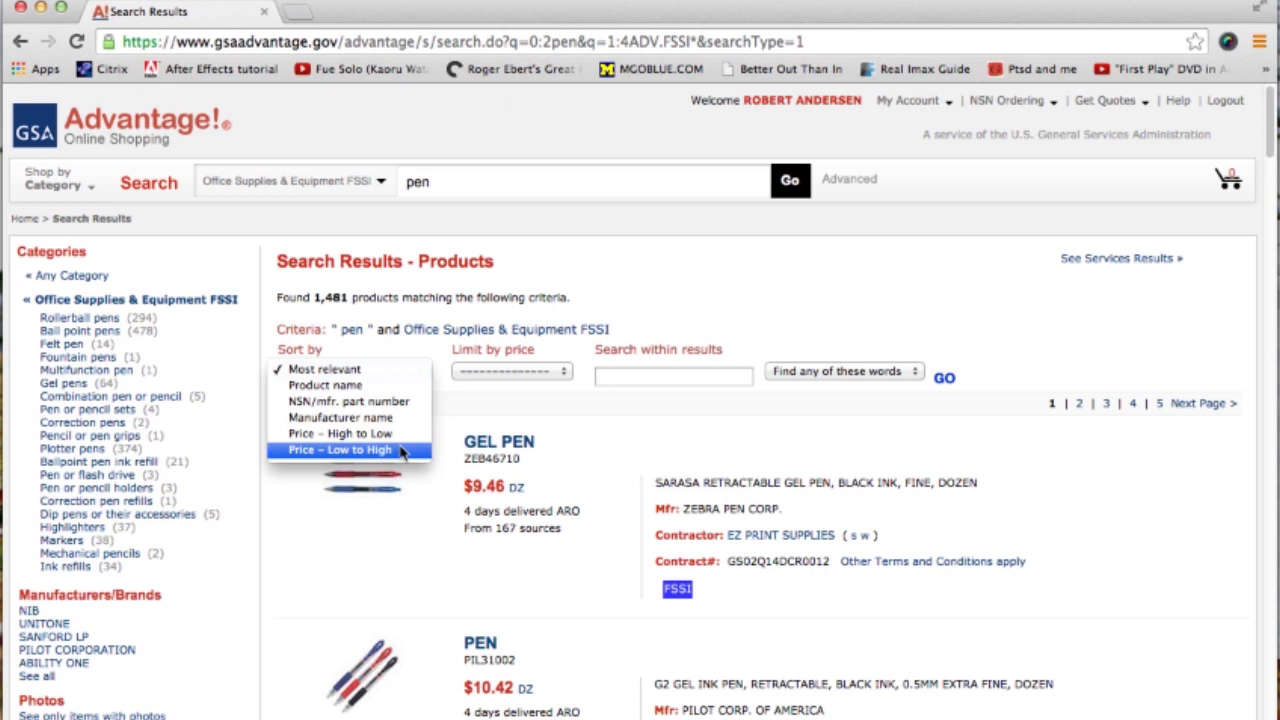
pyautogui.click(401, 452)
pyautogui.moveTo(1270, 133); pyautogui.dragTo(1274, 236)
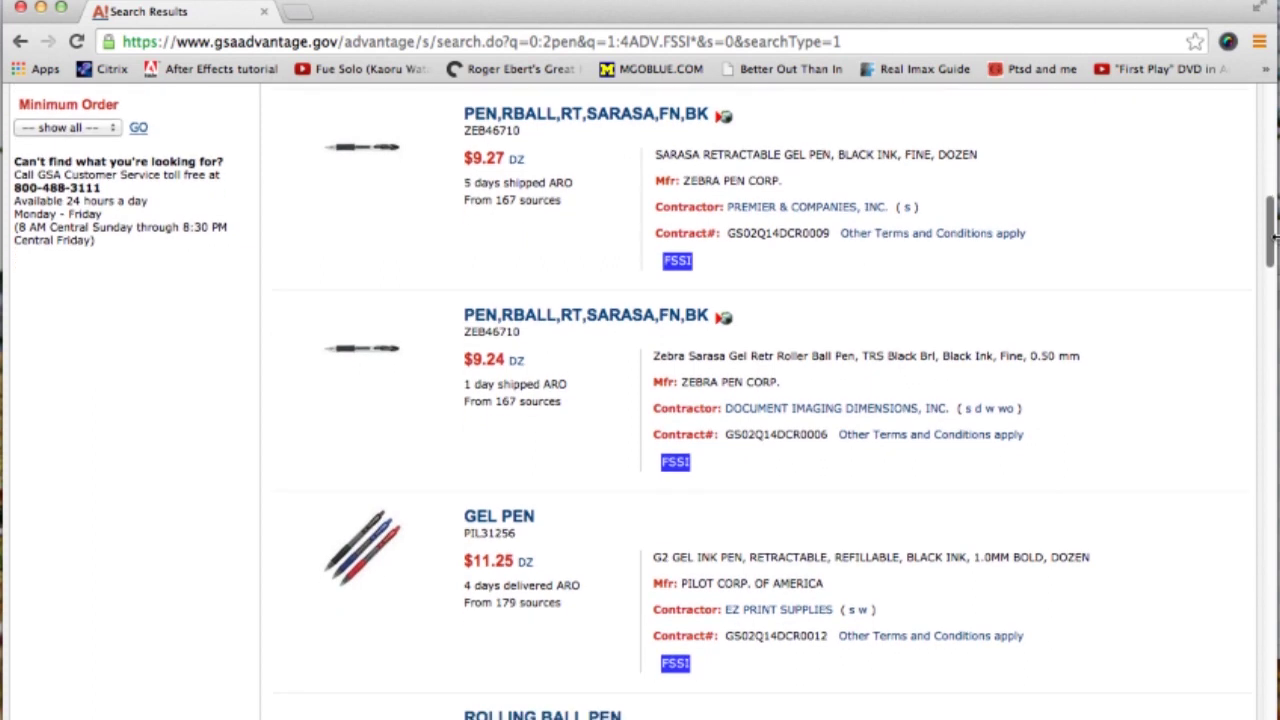
# - Add one Sarasa black gel pen from Office Depot at $6.25 to the cart
pyautogui.click(640, 316)
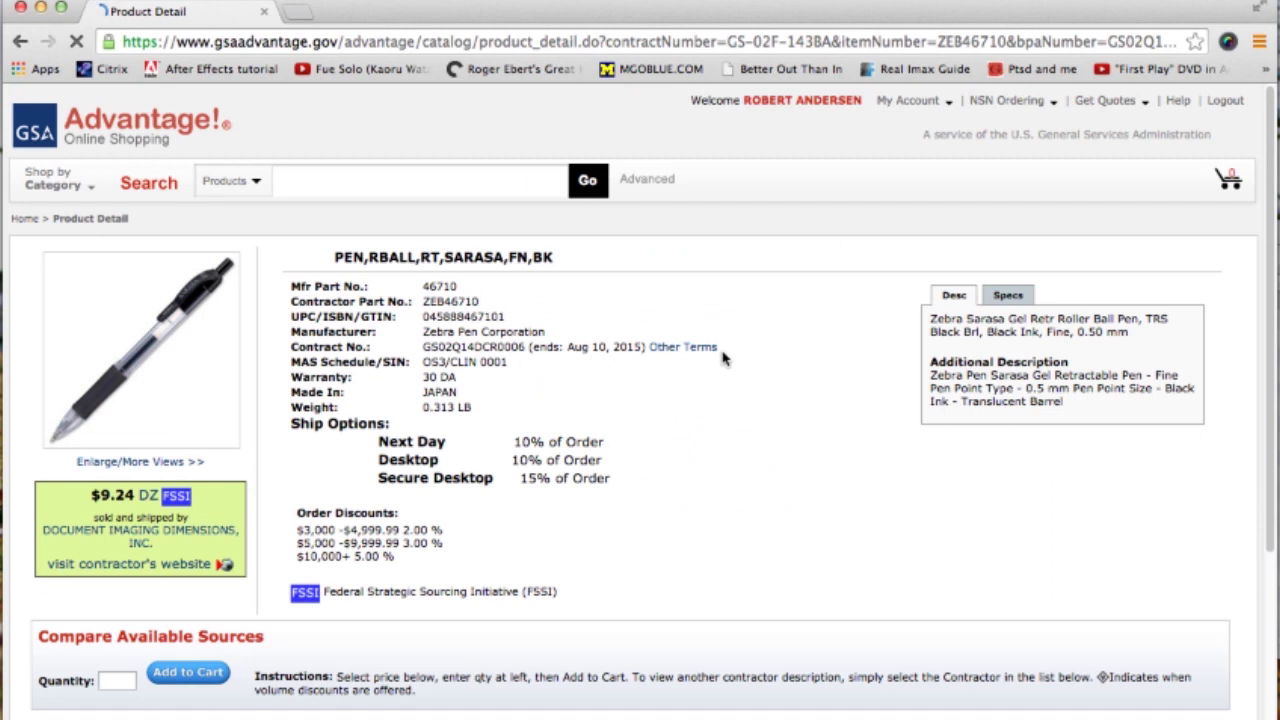
pyautogui.moveTo(1272, 150); pyautogui.dragTo(1272, 185)
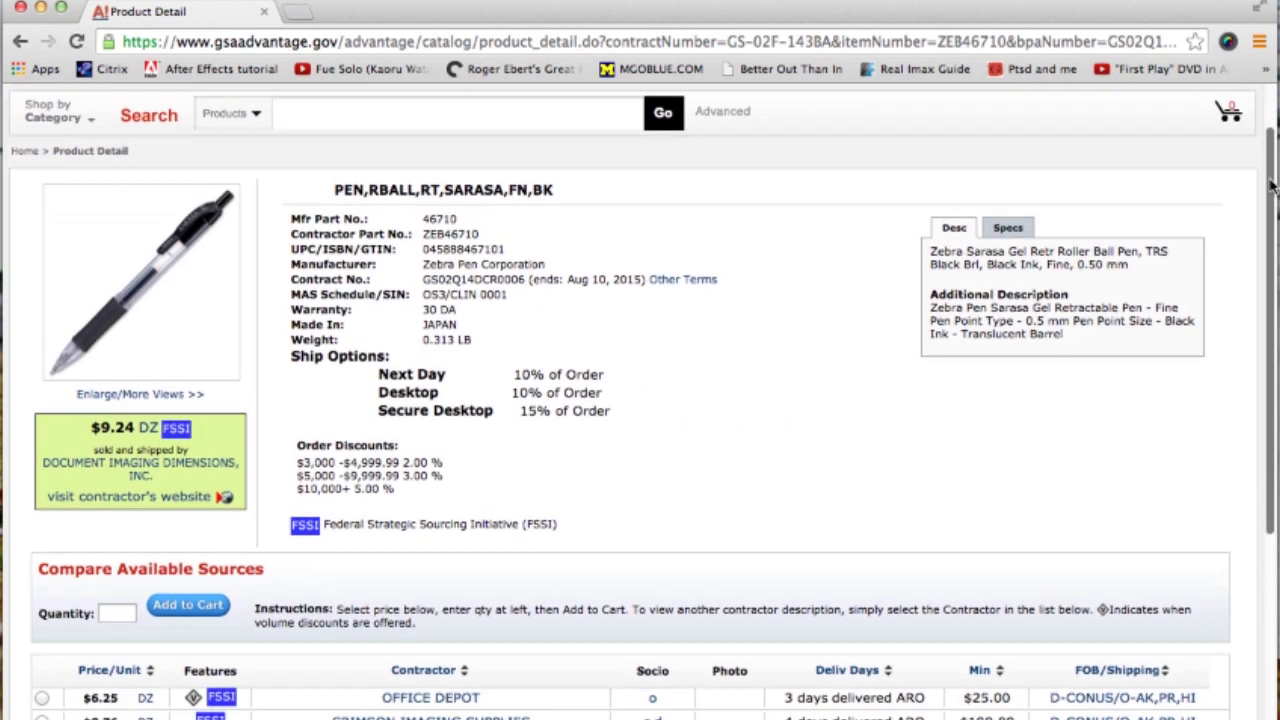
pyautogui.scroll(-3, 700, 400)
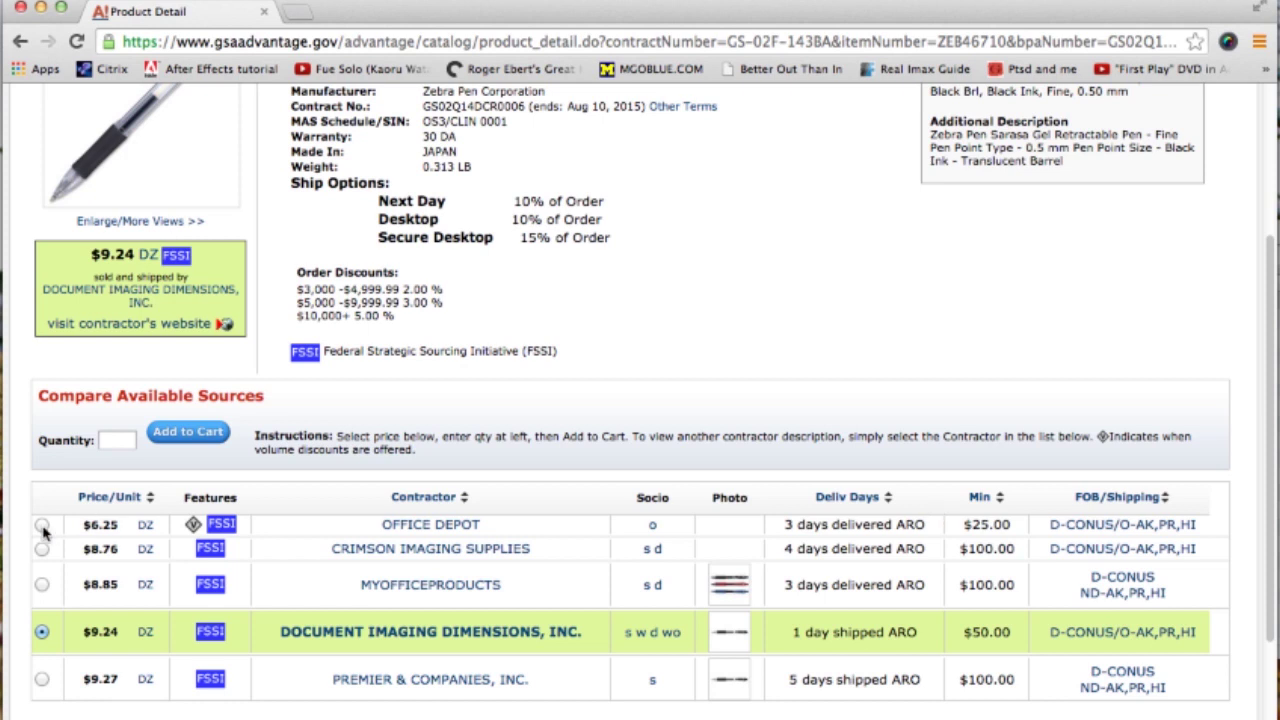
pyautogui.click(41, 525)
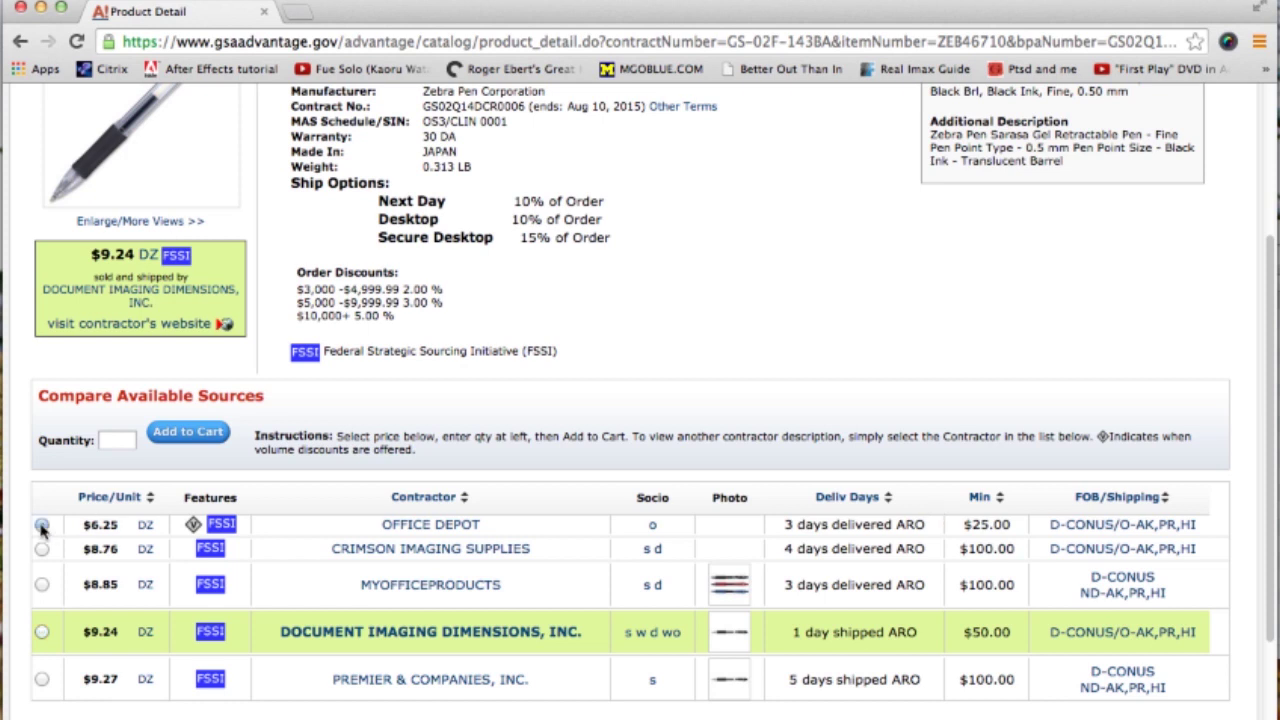
pyautogui.click(117, 440)
pyautogui.write('1')
pyautogui.click(178, 438)
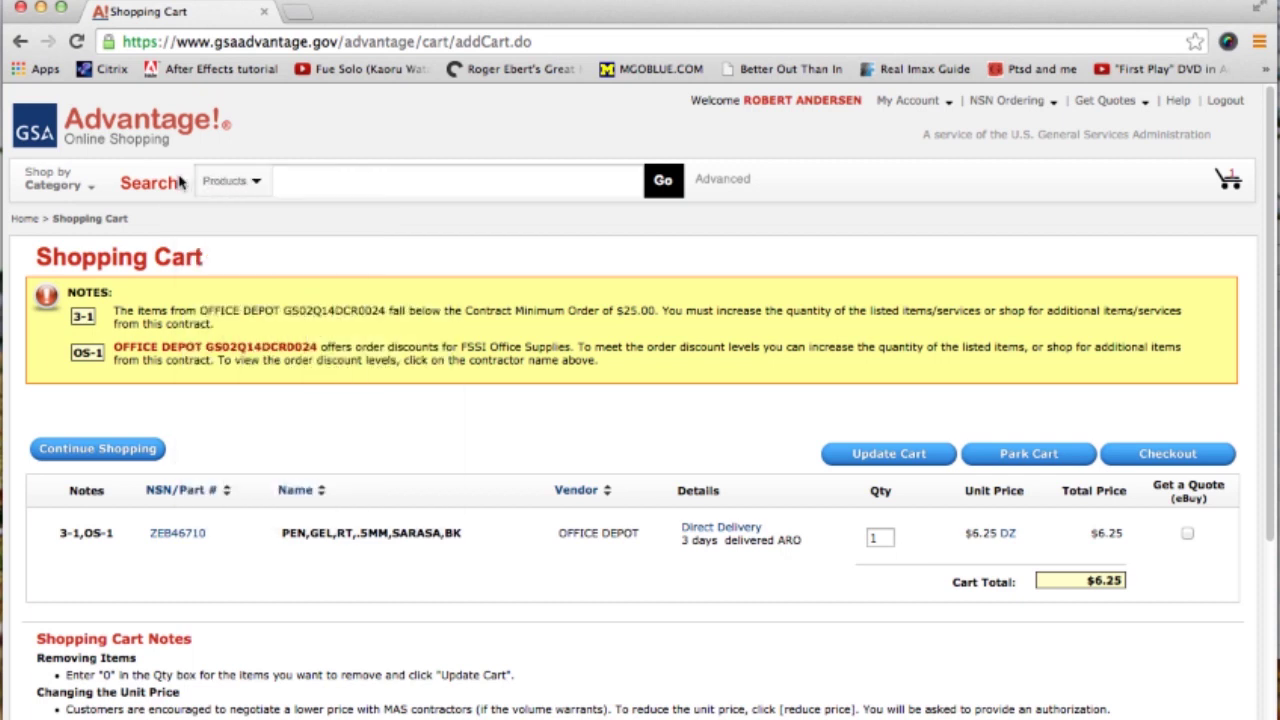
# - Search 'paper' with the category limited to Office Supplies & Equipment FSSI
pyautogui.click(241, 180)
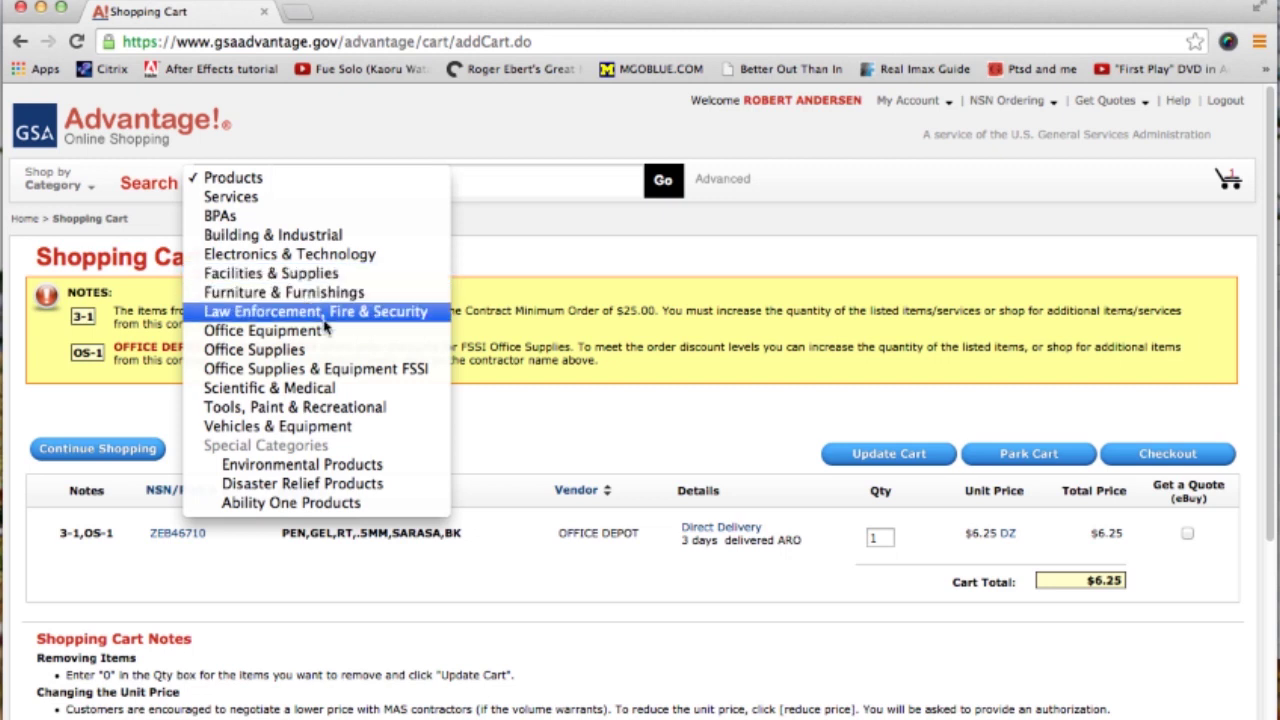
pyautogui.click(399, 369)
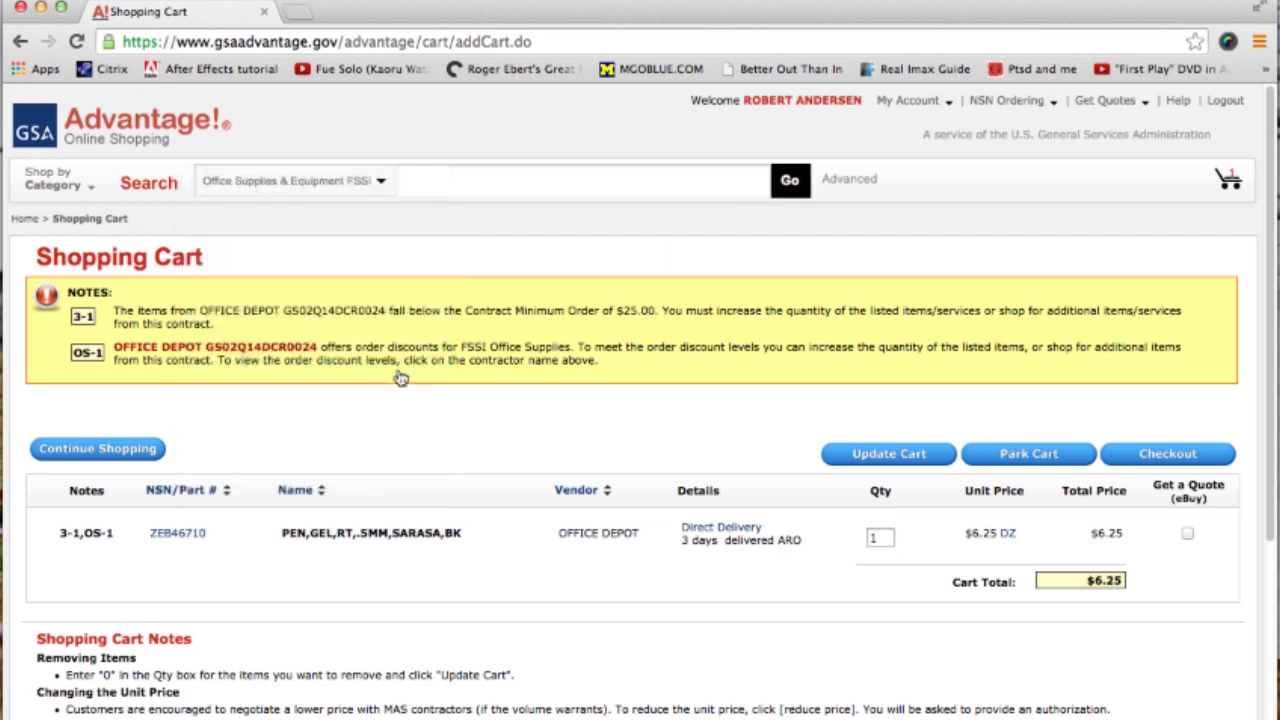
pyautogui.click(446, 180)
pyautogui.write('paper')
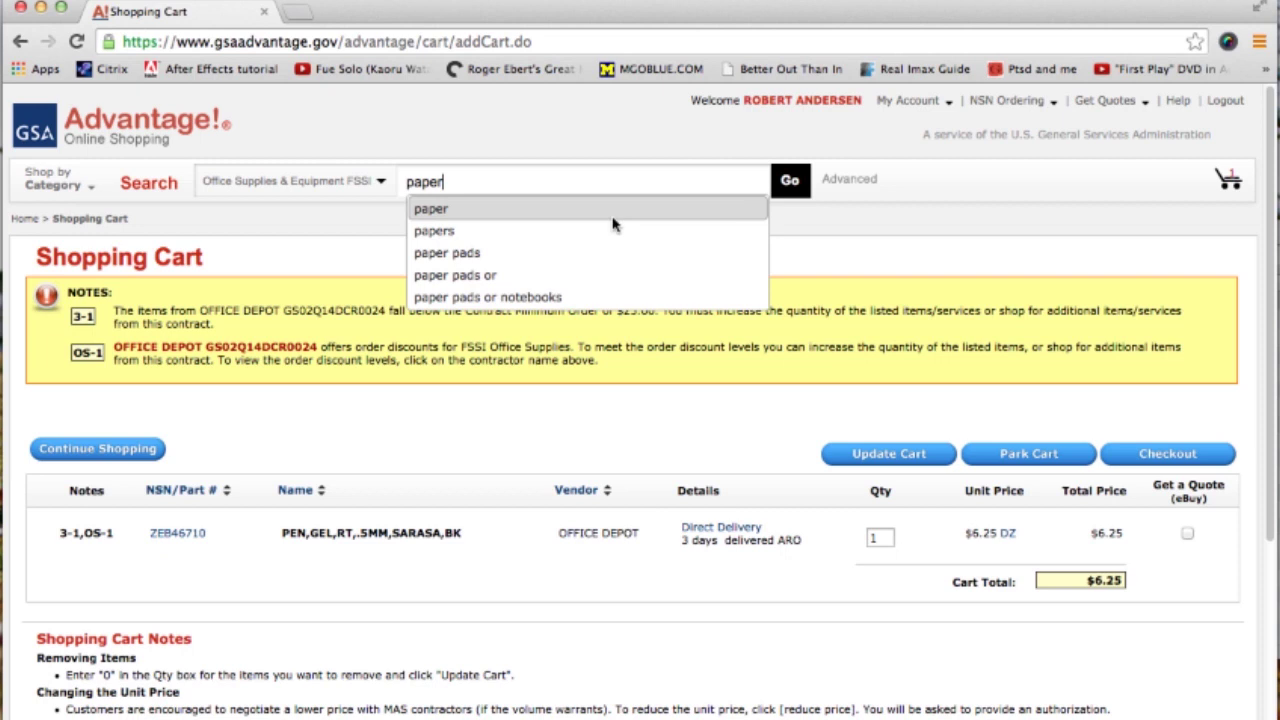
pyautogui.click(790, 181)
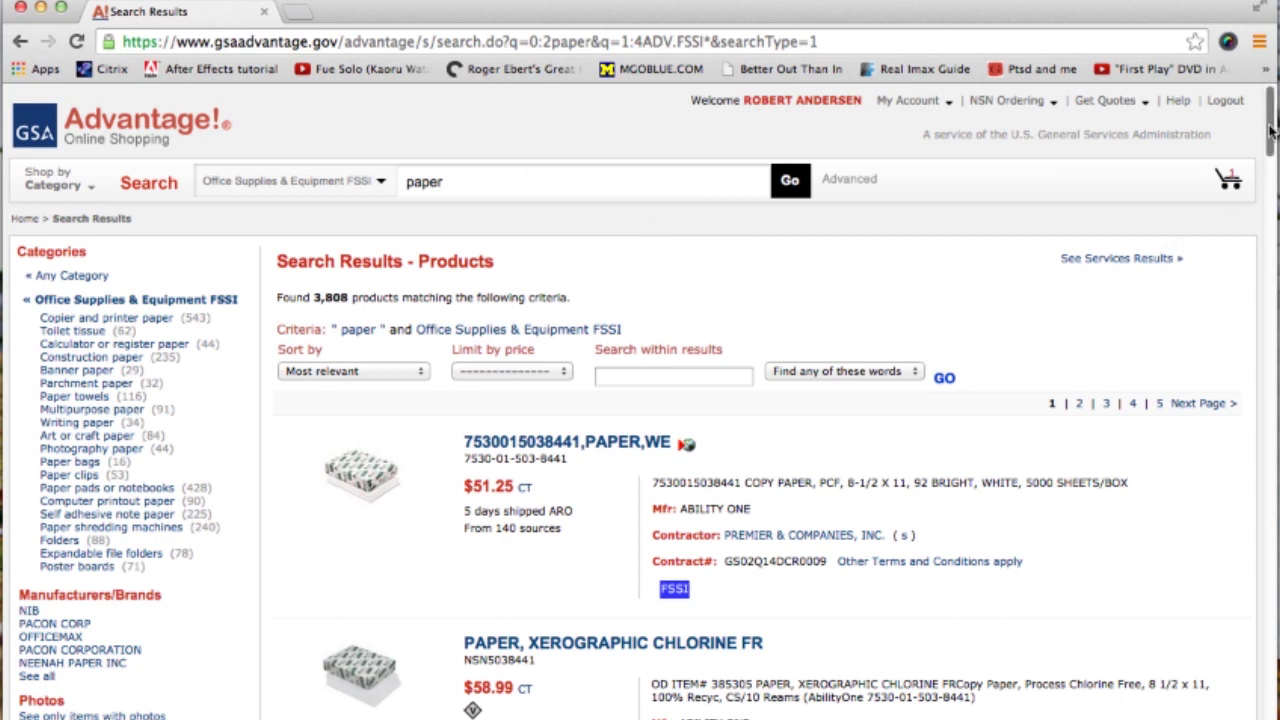
pyautogui.moveTo(1268, 145)
pyautogui.mouseDown()
pyautogui.moveTo(1262, 195)
pyautogui.moveTo(1261, 165)
pyautogui.mouseUp()
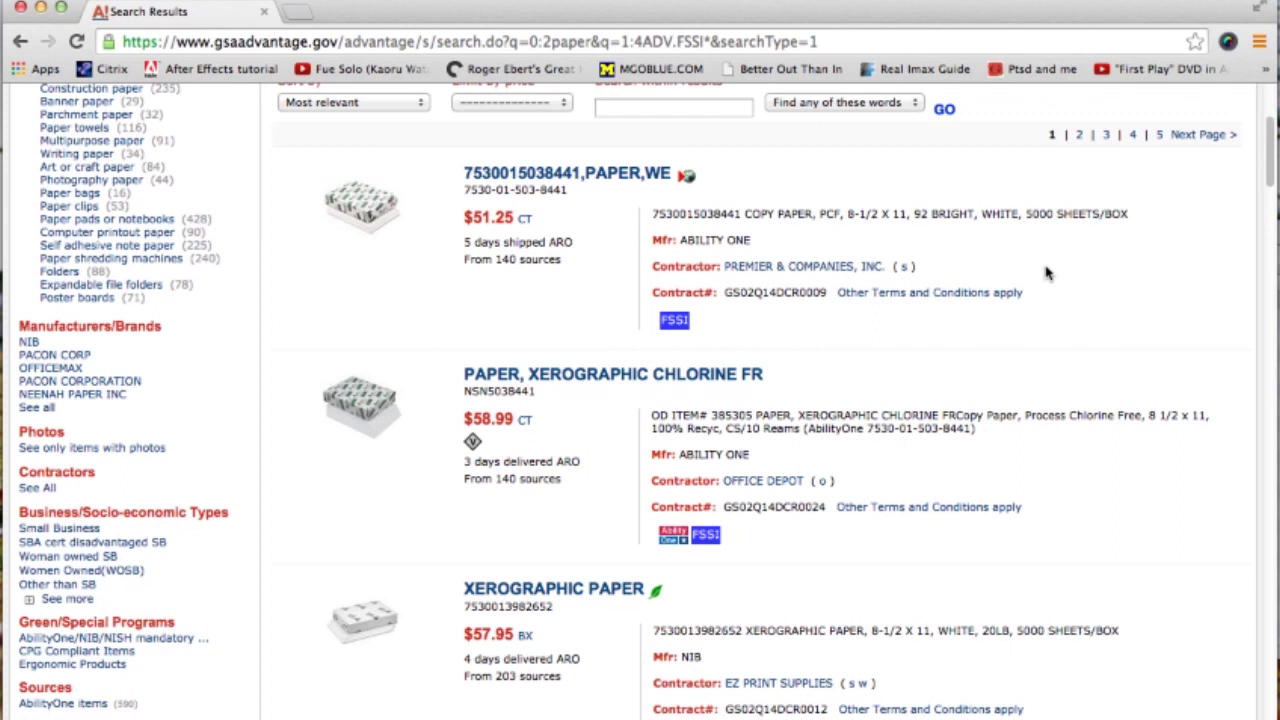
# - Add one Office Depot xerographic chlorine-free paper at $58.99 to the cart
pyautogui.click(725, 378)
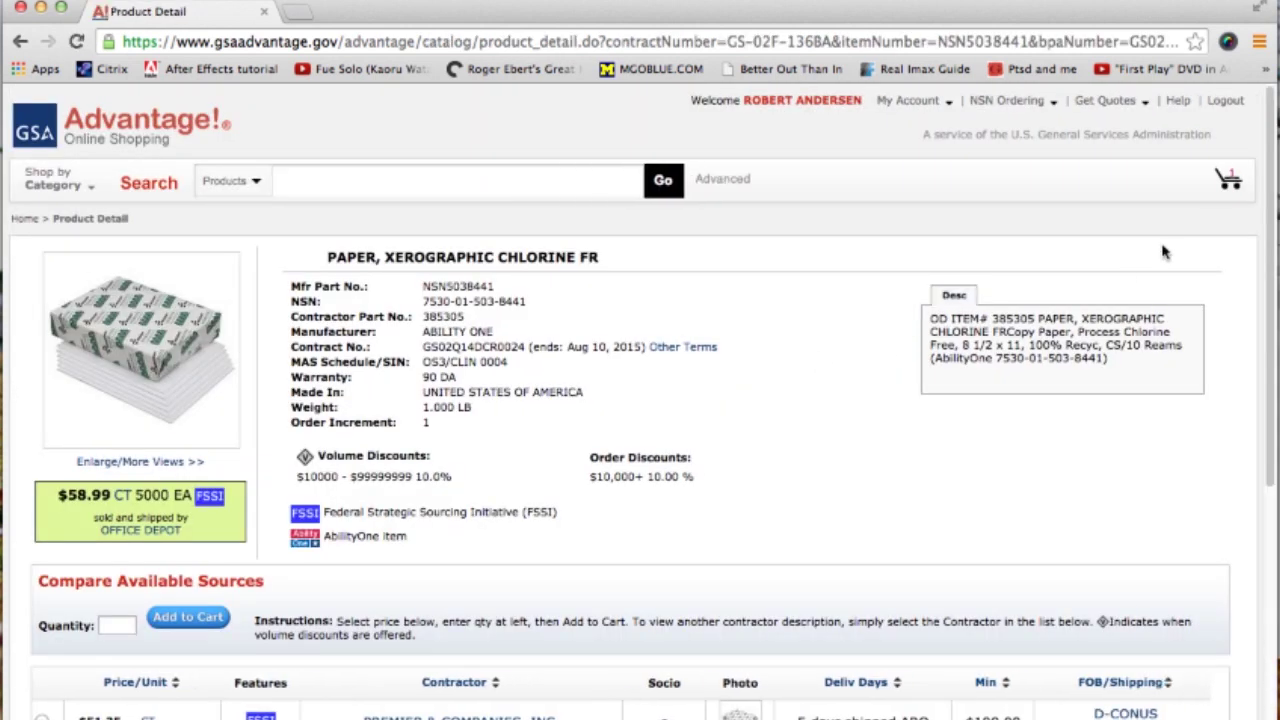
pyautogui.moveTo(1267, 108); pyautogui.dragTo(1272, 280)
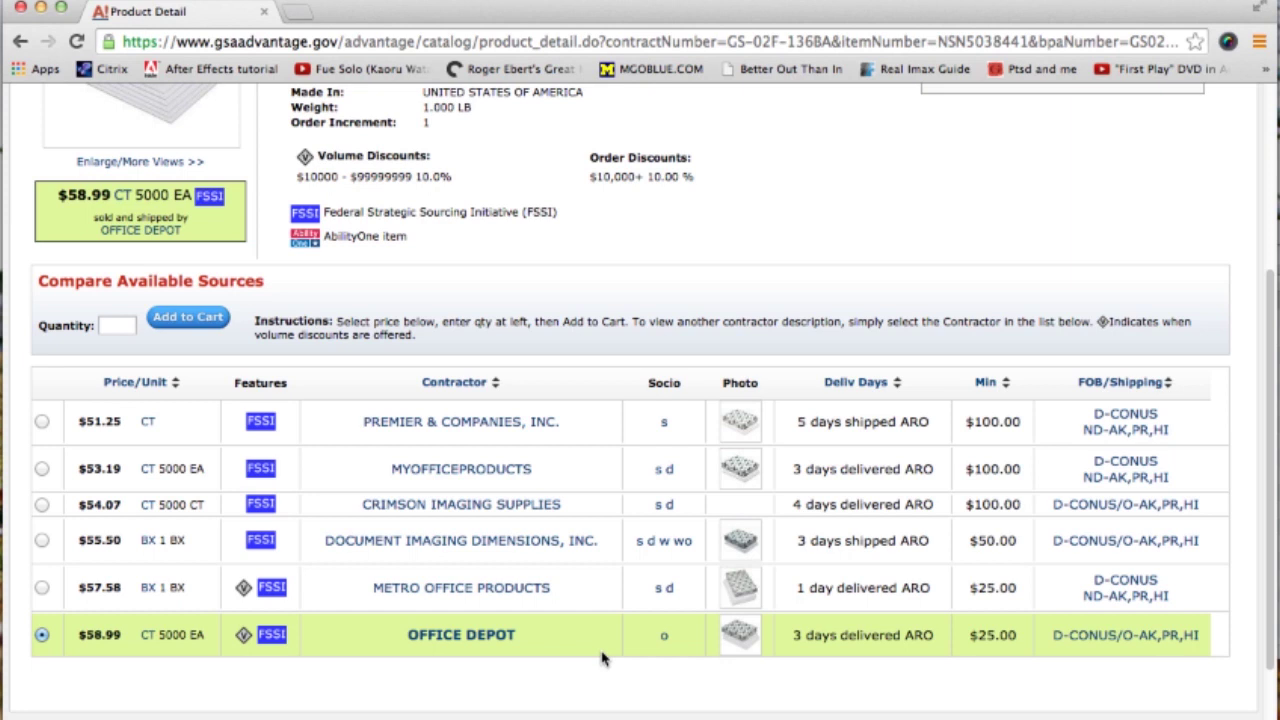
pyautogui.click(117, 325)
pyautogui.write('1')
pyautogui.click(190, 318)
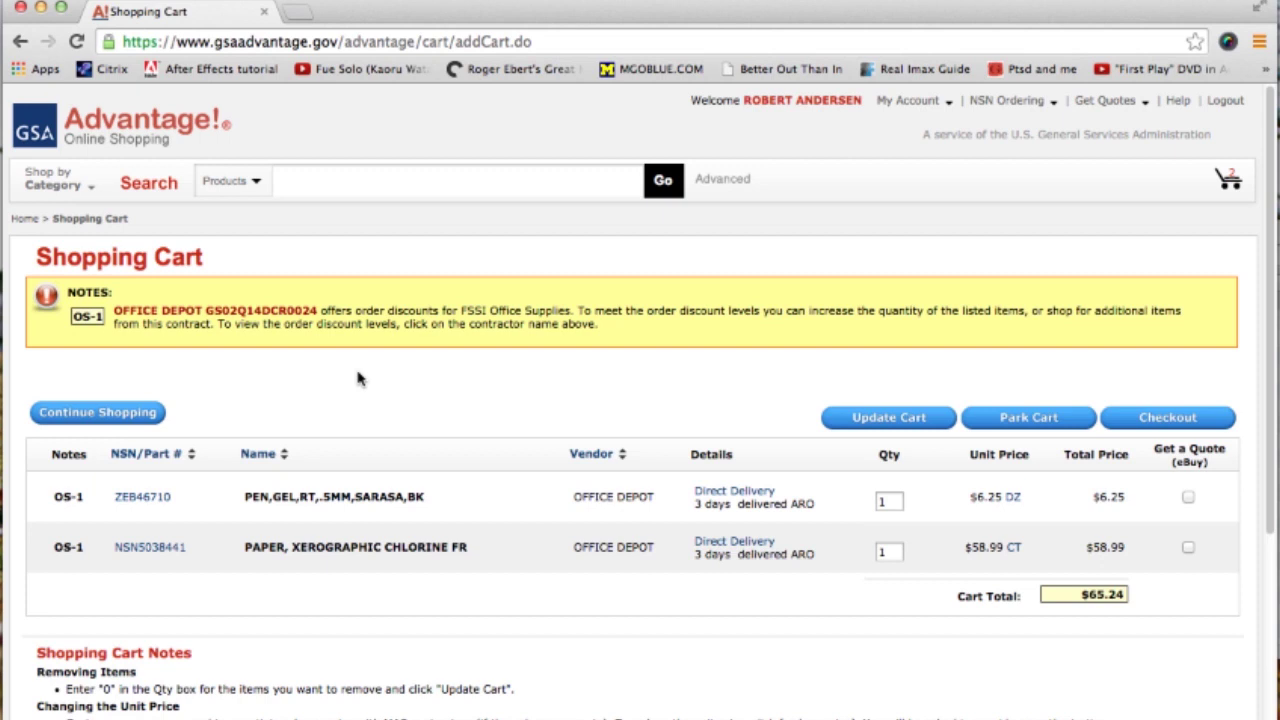
# - Review the cart's four Premier & Companies items totalling $302.30
pyautogui.doubleClick(686, 311)
pyautogui.click(668, 325)
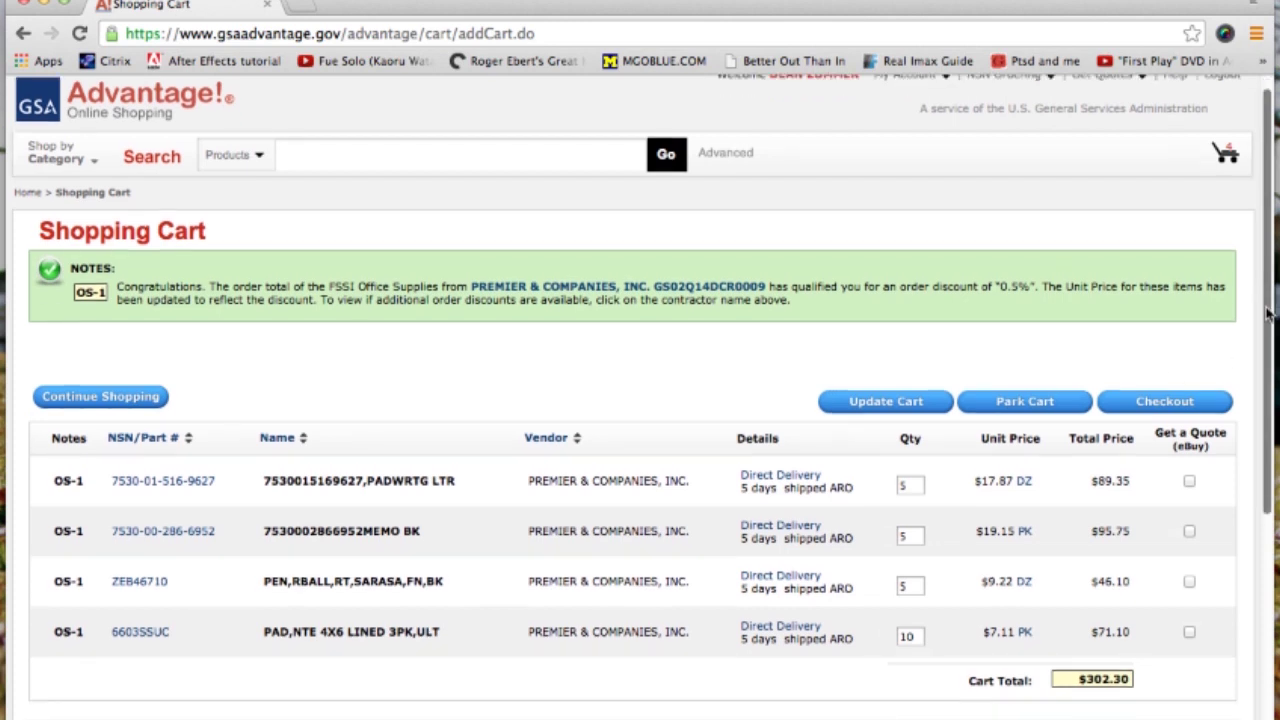
# - Scroll the cart and proceed to Checkout Review for the $302.30 order
pyautogui.moveTo(1268, 303)
pyautogui.mouseDown()
pyautogui.moveTo(1268, 330)
pyautogui.moveTo(1256, 316)
pyautogui.mouseUp()
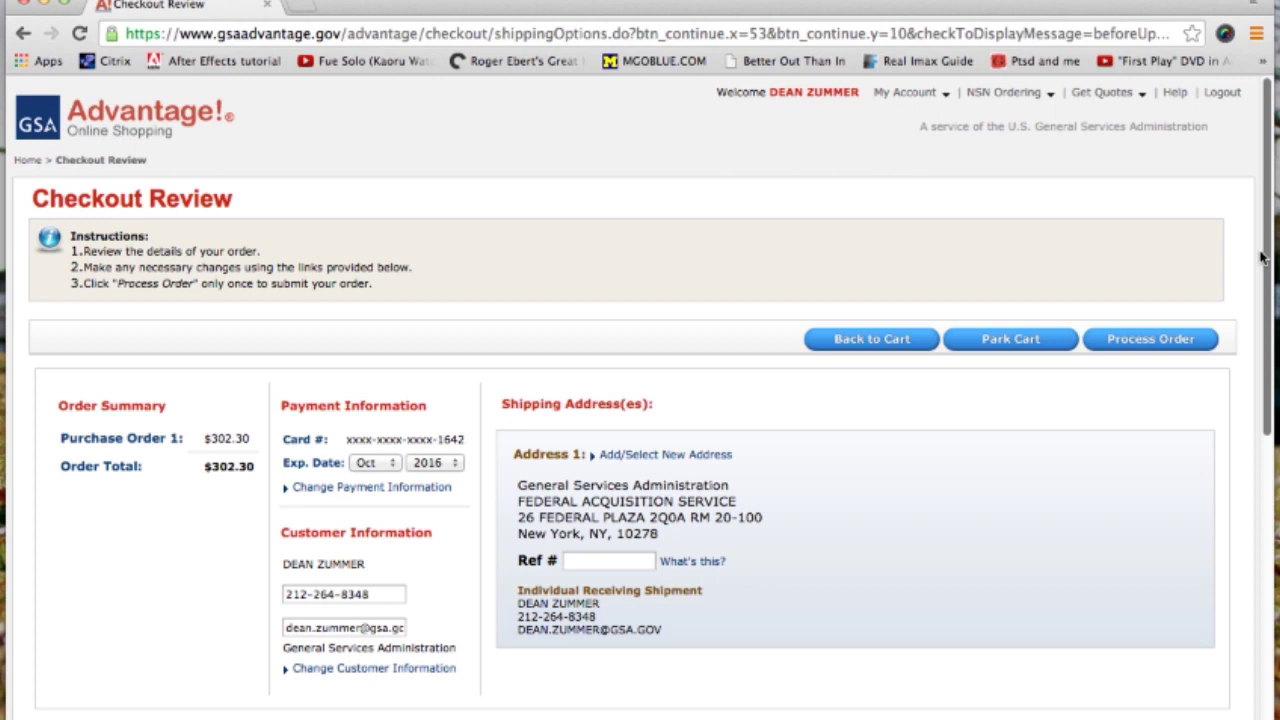
# - Process the $302.30 order and scroll through its Order Receipt
pyautogui.click(1150, 340)
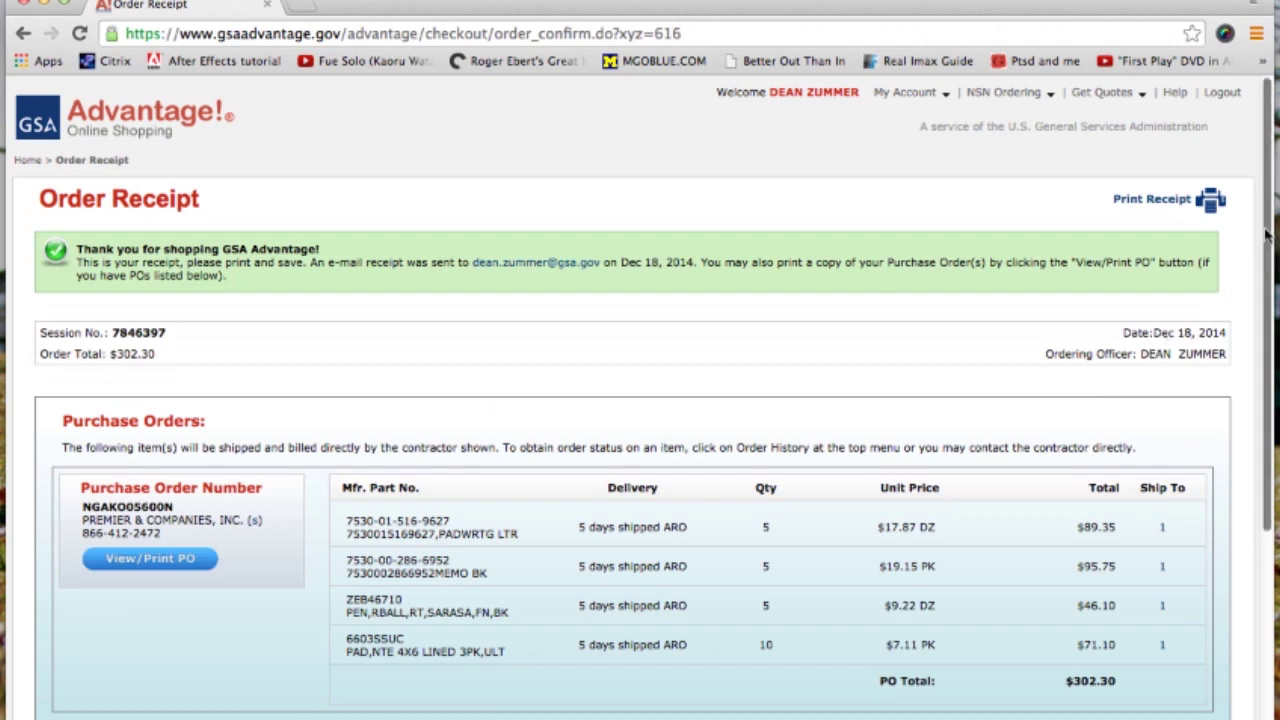
pyautogui.scroll(-2, 1265, 248)
pyautogui.moveTo(1265, 248)
pyautogui.mouseDown()
pyautogui.moveTo(1238, 461)
pyautogui.moveTo(1272, 236)
pyautogui.mouseUp()
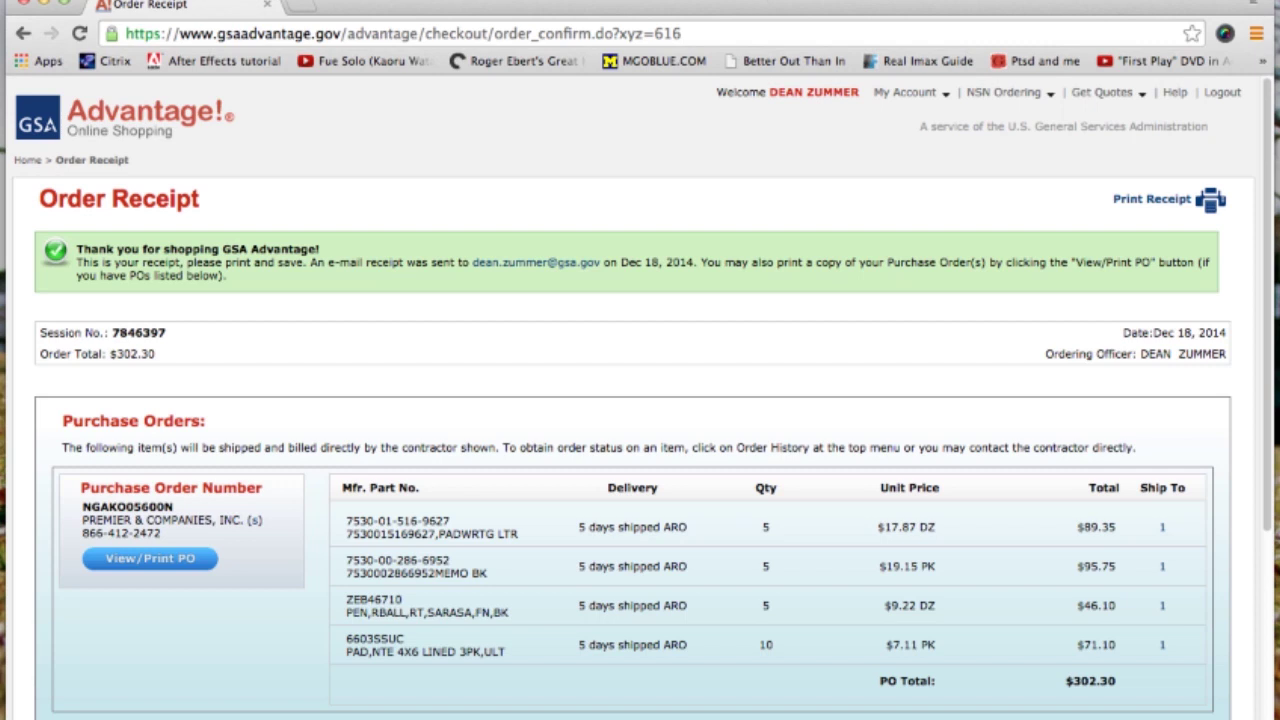
pyautogui.click(766, 2)
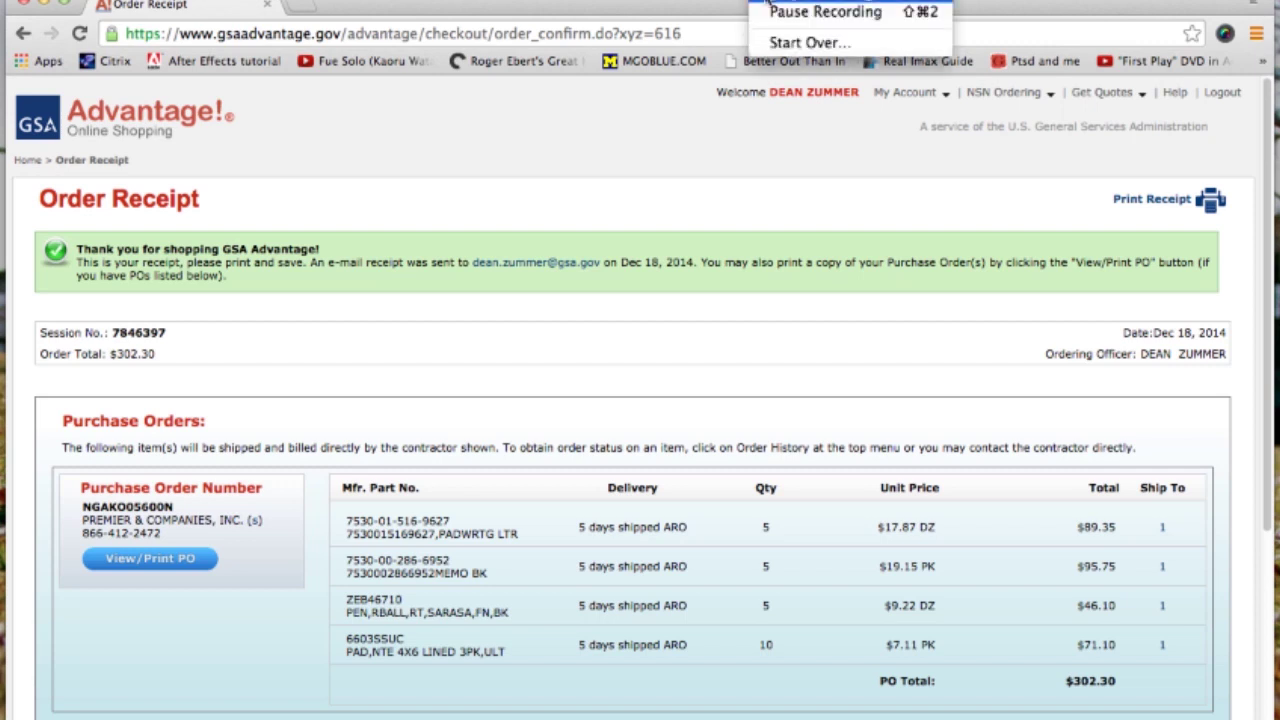